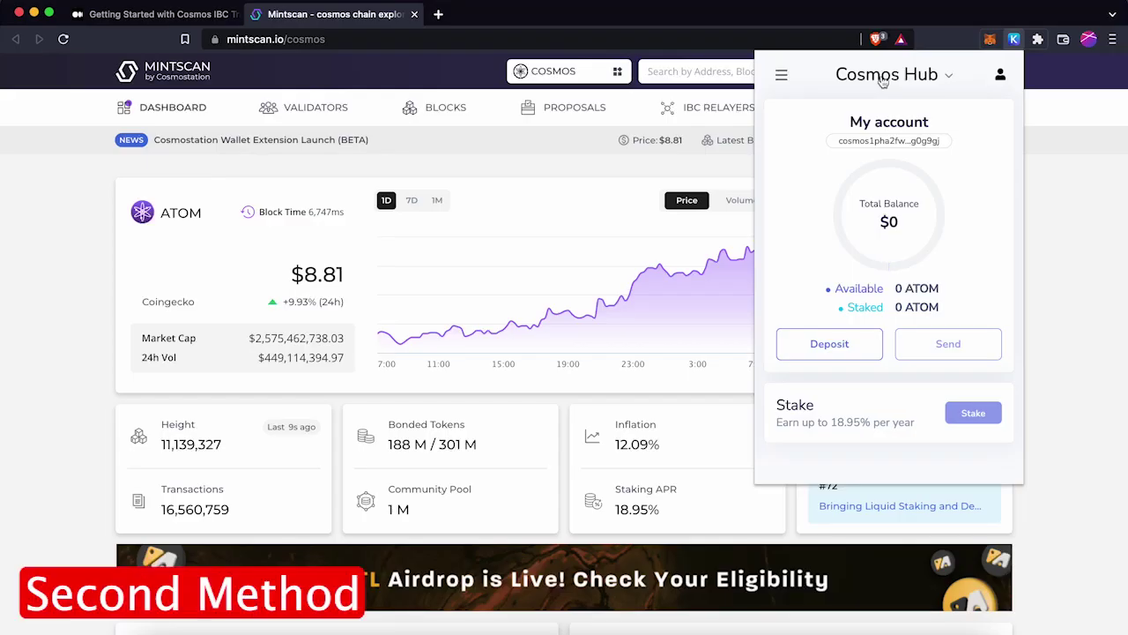
Switch the wallet's active chain from Cosmos Hub to Osmosis and look over the account's token holdings.
{"action": "left_click", "coordinate": [886, 80]}
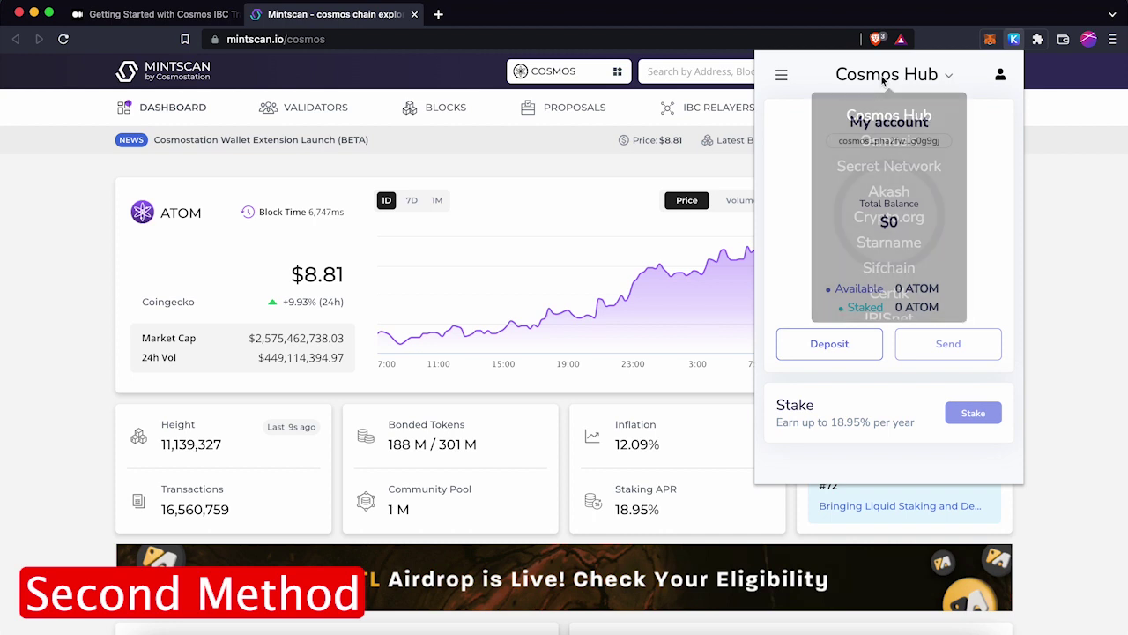
{"action": "left_click", "coordinate": [875, 143]}
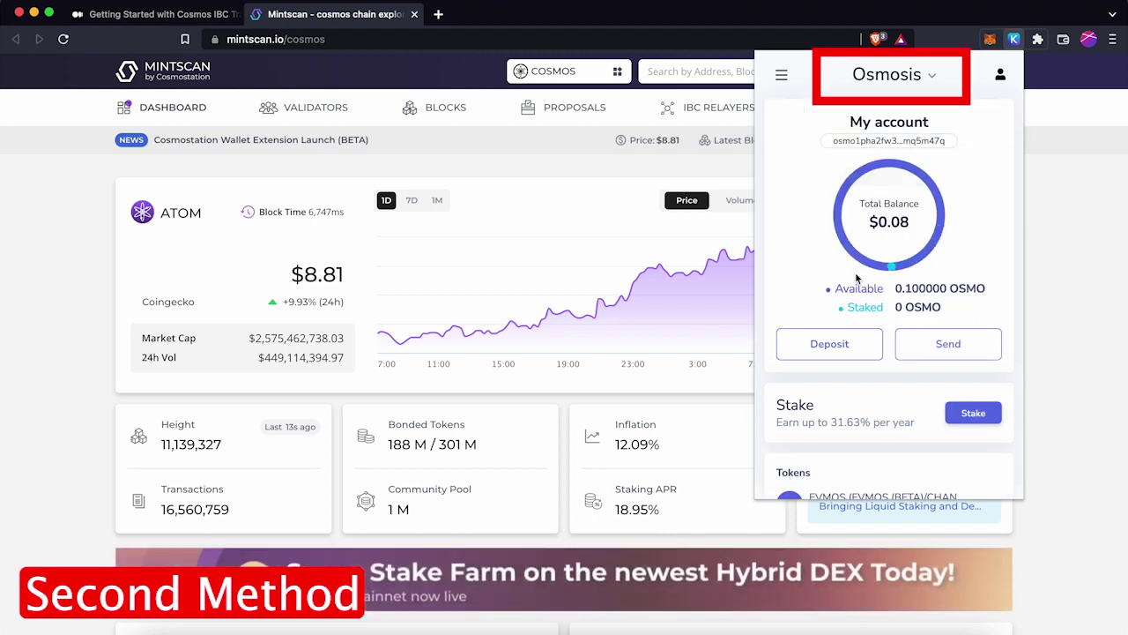
{"action": "scroll", "coordinate": [849, 283], "scroll_direction": "down", "scroll_amount": 2}
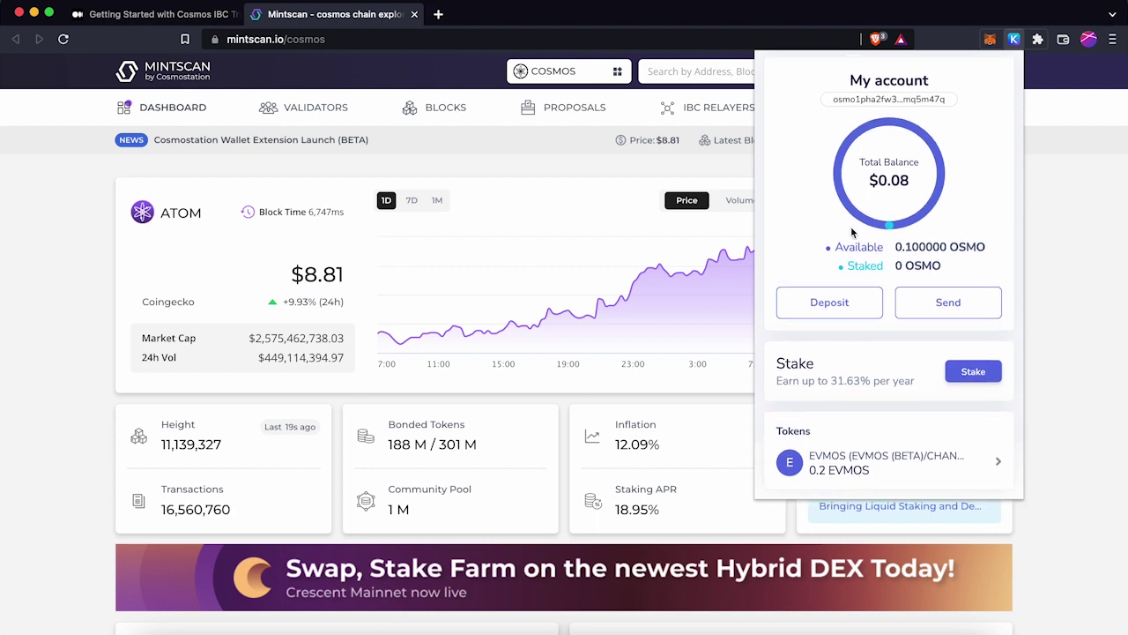
{"action": "scroll", "coordinate": [852, 232], "scroll_direction": "up", "scroll_amount": 2}
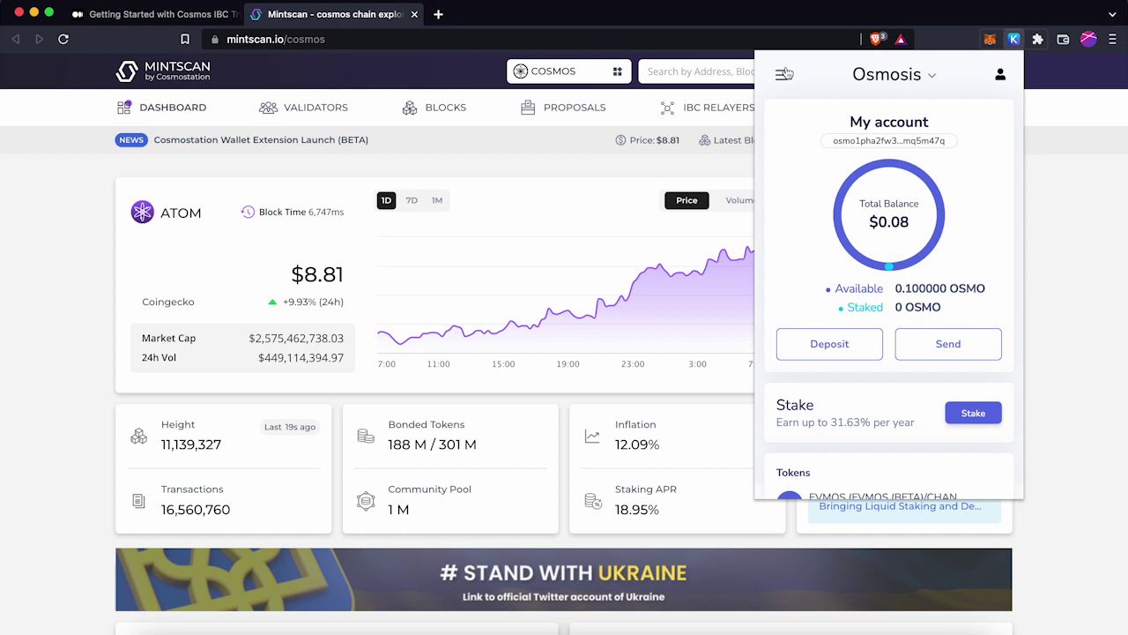
Enable Show Advanced IBC Transfers in the wallet settings and return to the Osmosis account overview.
{"action": "left_click", "coordinate": [785, 76]}
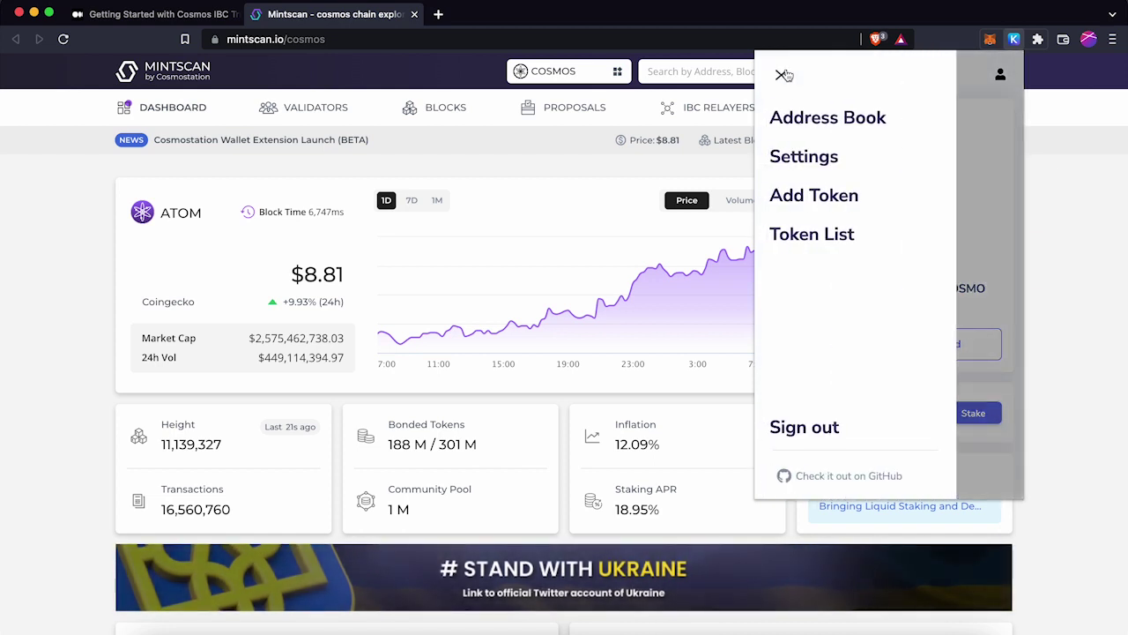
{"action": "left_click", "coordinate": [808, 159]}
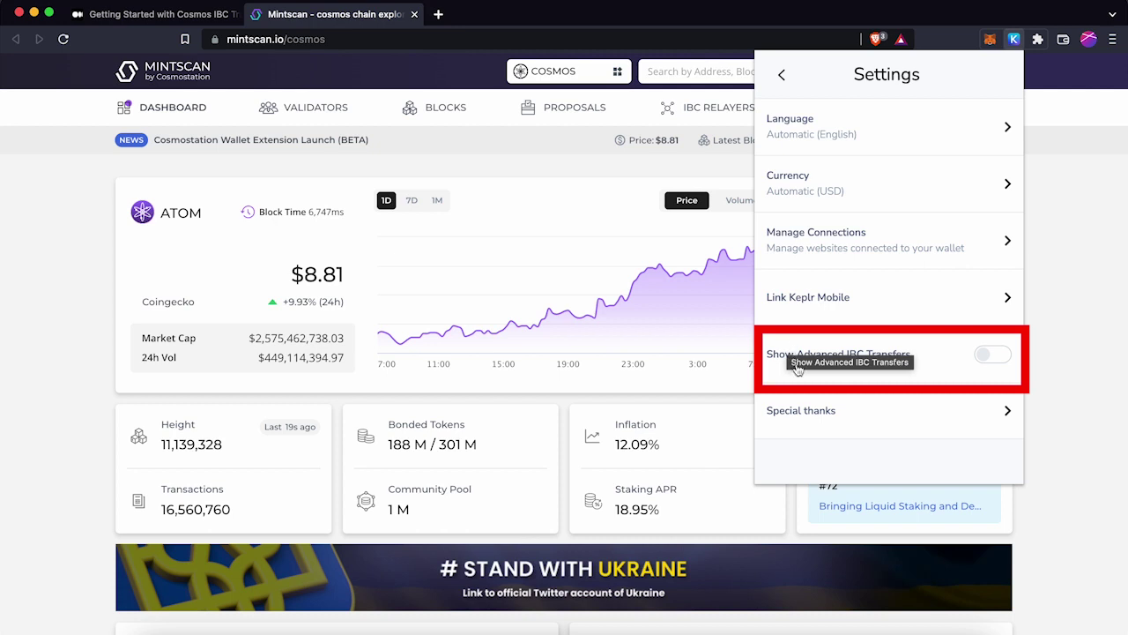
{"action": "left_click", "coordinate": [988, 357]}
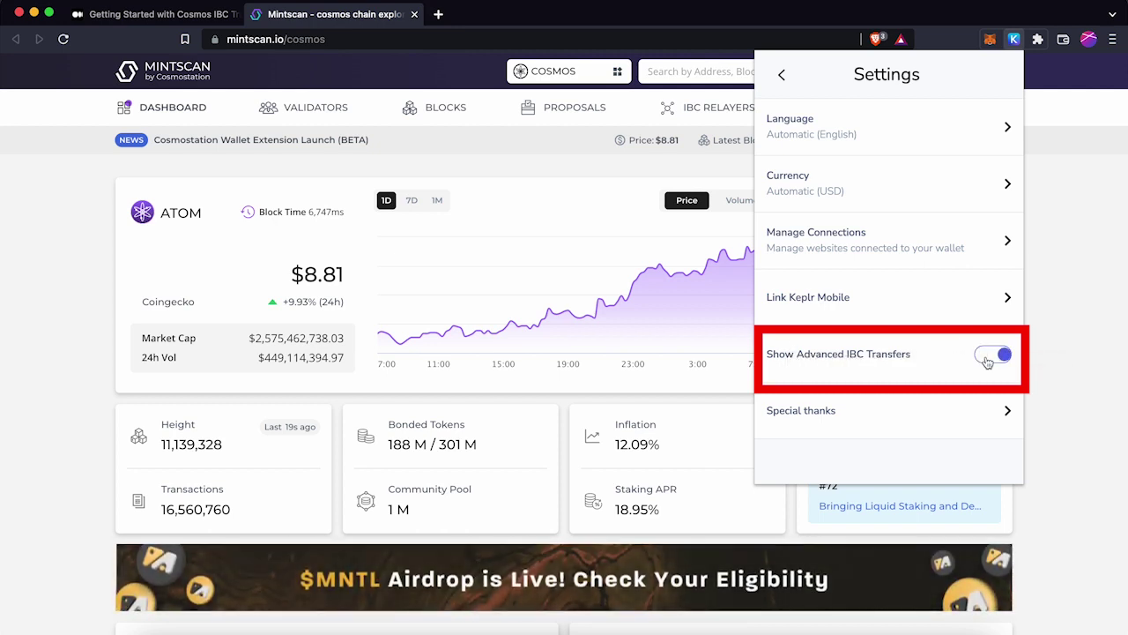
{"action": "left_click", "coordinate": [780, 75]}
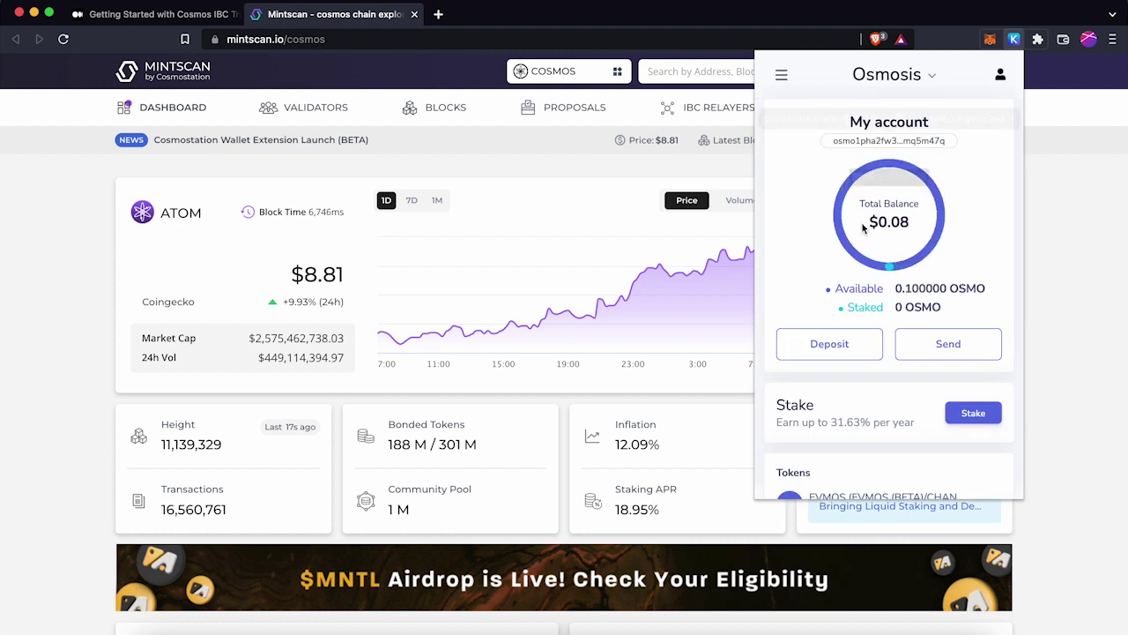
{"action": "scroll", "coordinate": [846, 288], "scroll_direction": "down", "scroll_amount": 3}
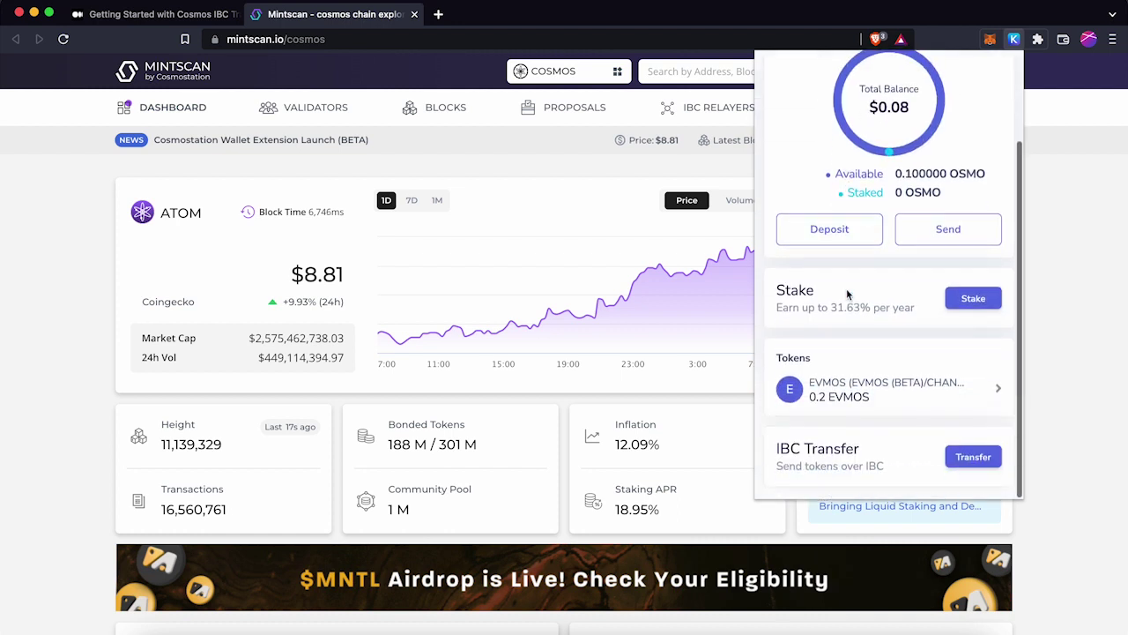
{"action": "left_click", "coordinate": [972, 459]}
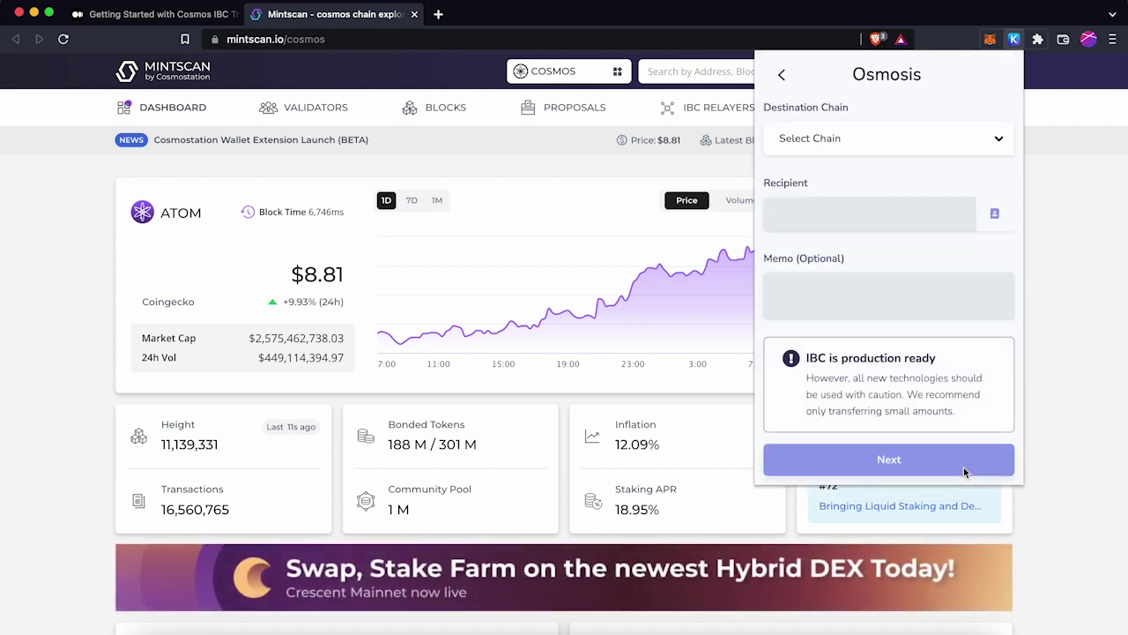
{"action": "left_click", "coordinate": [815, 141]}
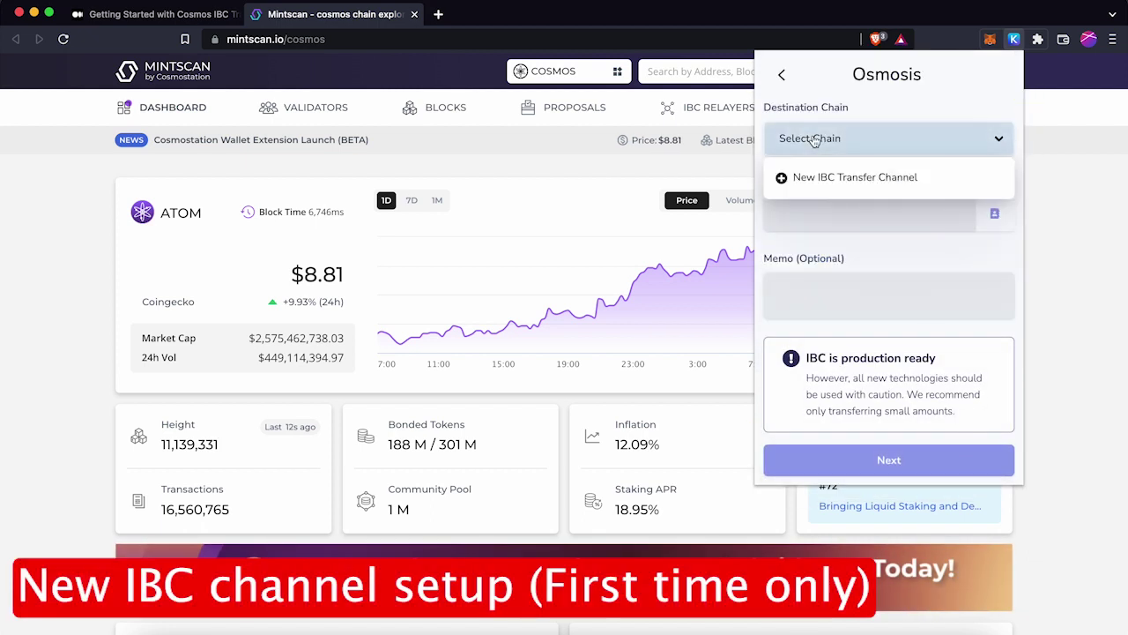
{"action": "left_click", "coordinate": [832, 180]}
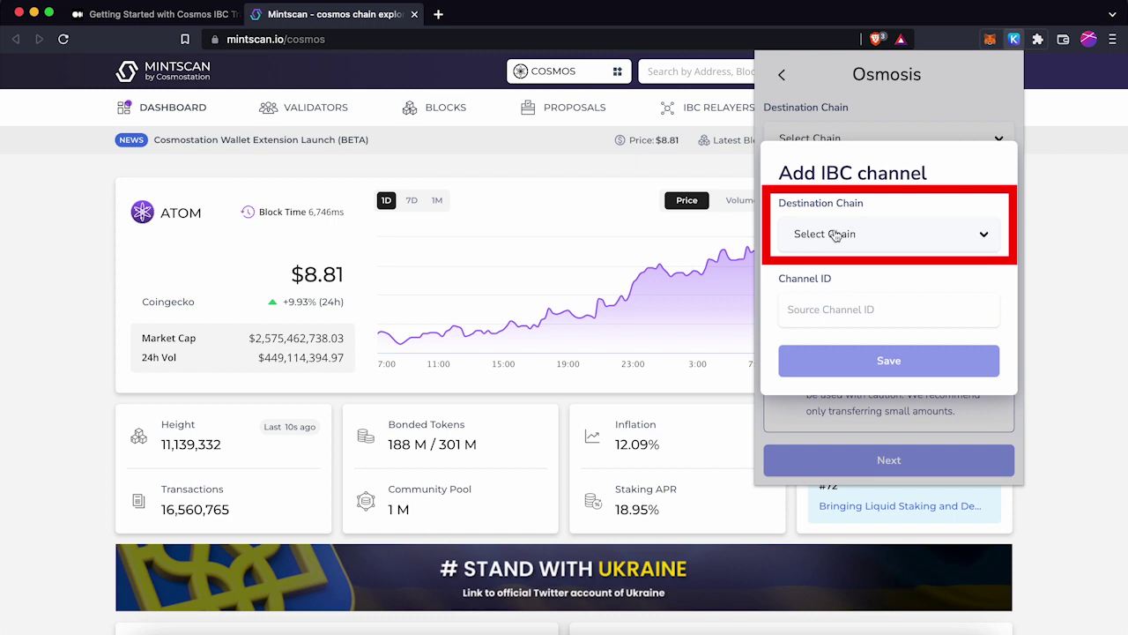
{"action": "left_click", "coordinate": [835, 237]}
{"action": "scroll", "coordinate": [835, 236], "scroll_direction": "down", "scroll_amount": 3}
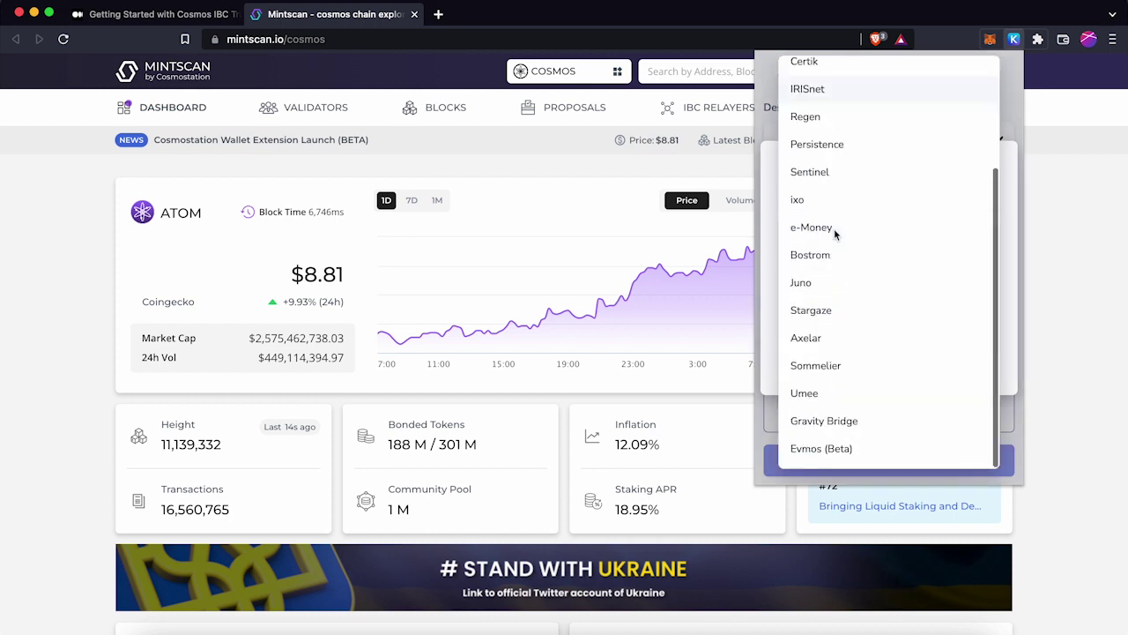
{"action": "left_click", "coordinate": [831, 452]}
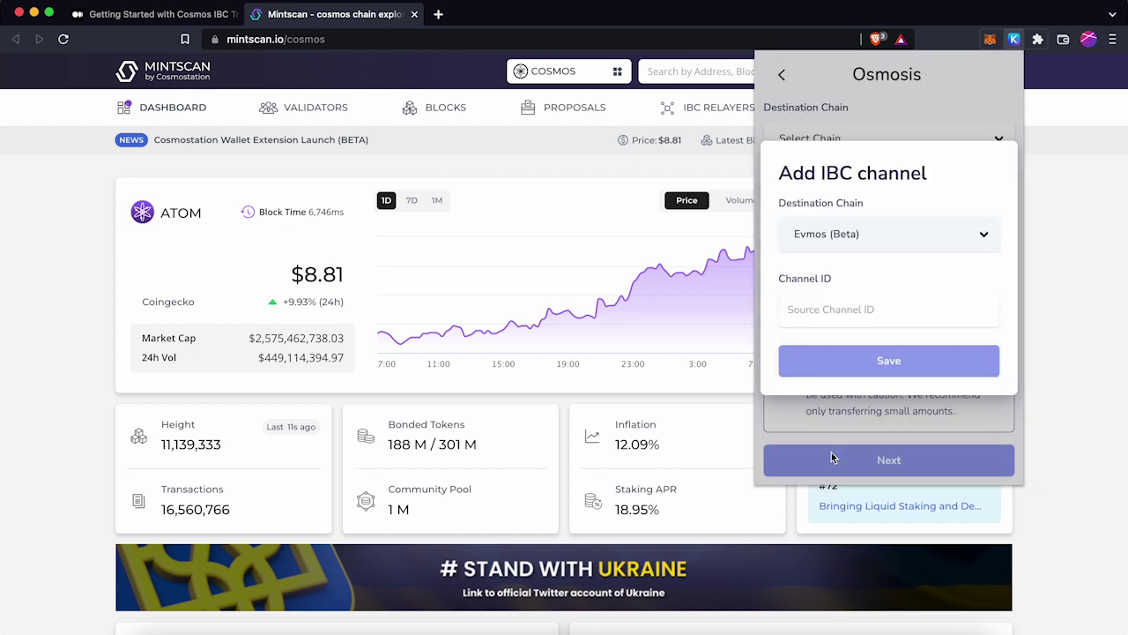
{"action": "left_click", "coordinate": [827, 309]}
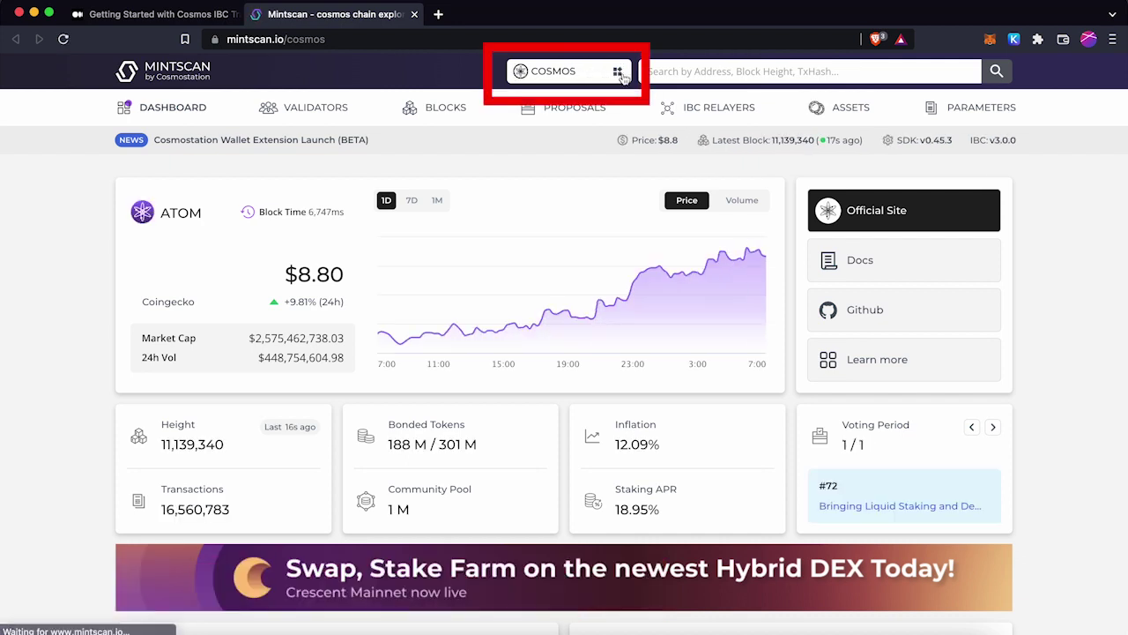
Switch the Mintscan explorer to the Osmosis chain and open its list of IBC relayers.
{"action": "left_click", "coordinate": [617, 74]}
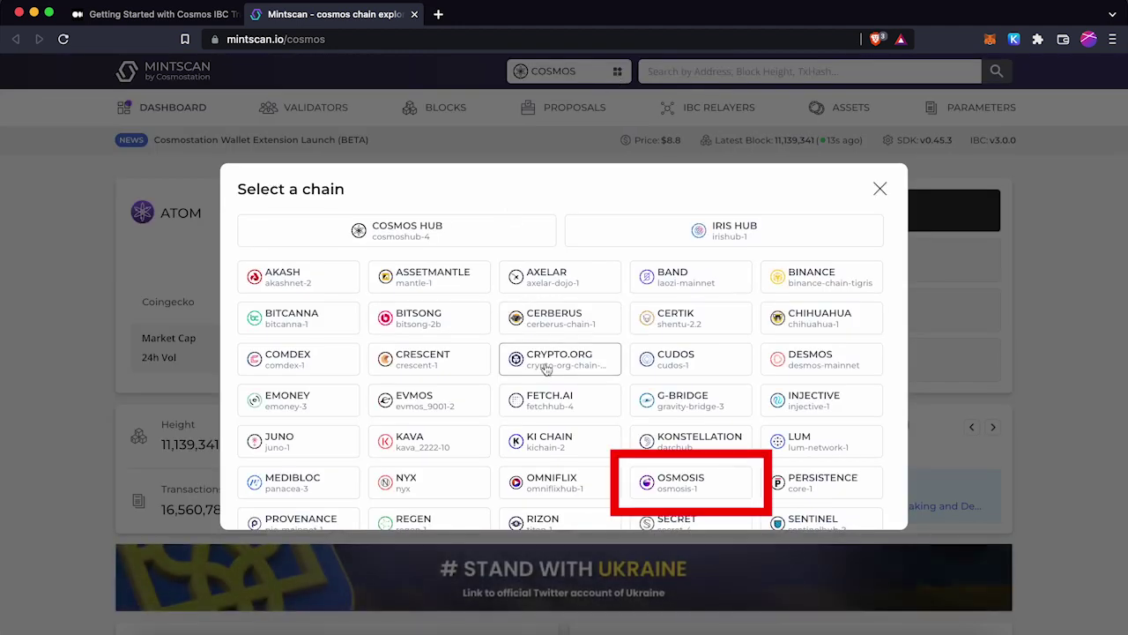
{"action": "left_click", "coordinate": [671, 482]}
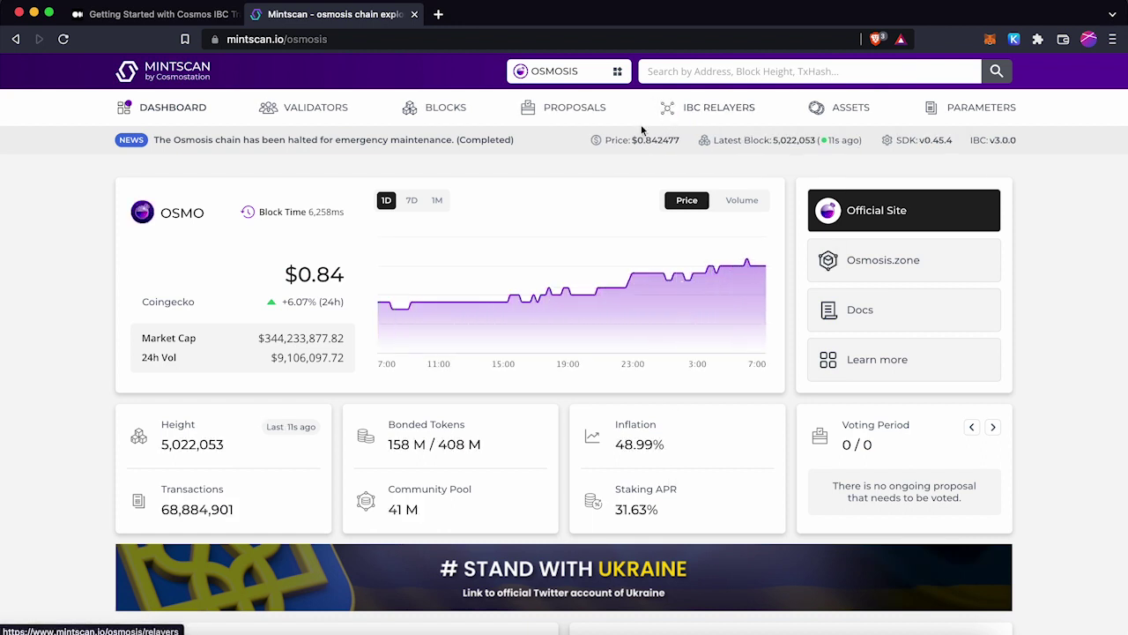
{"action": "left_click", "coordinate": [711, 110]}
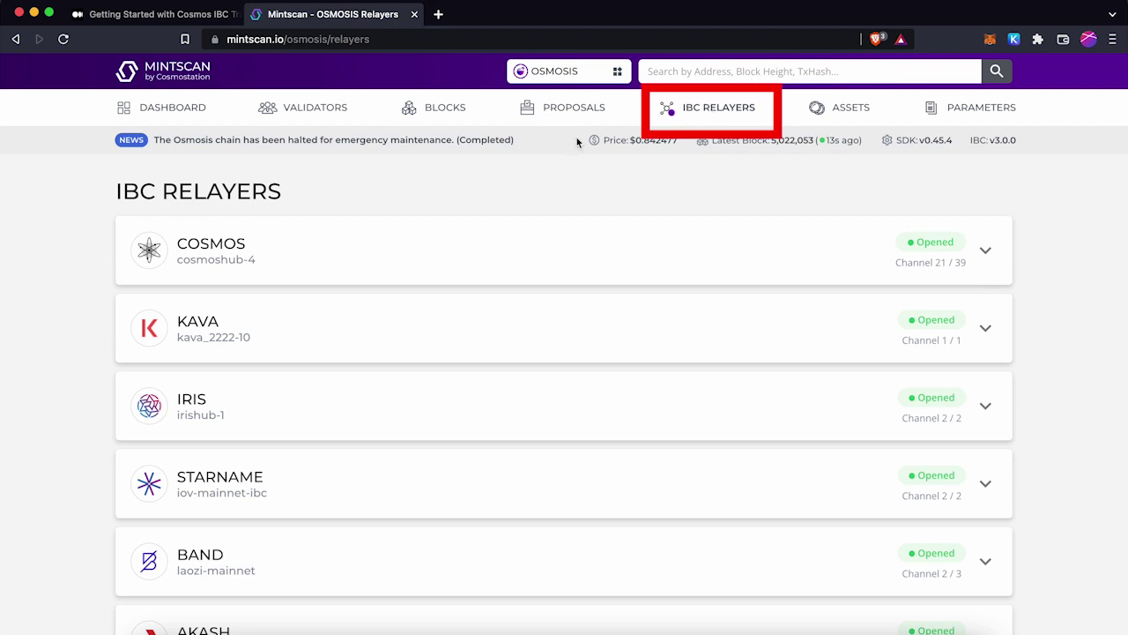
{"action": "left_click", "coordinate": [62, 40]}
Find Evmos among the Osmosis IBC relayers and open the details of its channel to look up the channel ID.
{"action": "scroll", "coordinate": [290, 559], "scroll_direction": "down", "scroll_amount": 15}
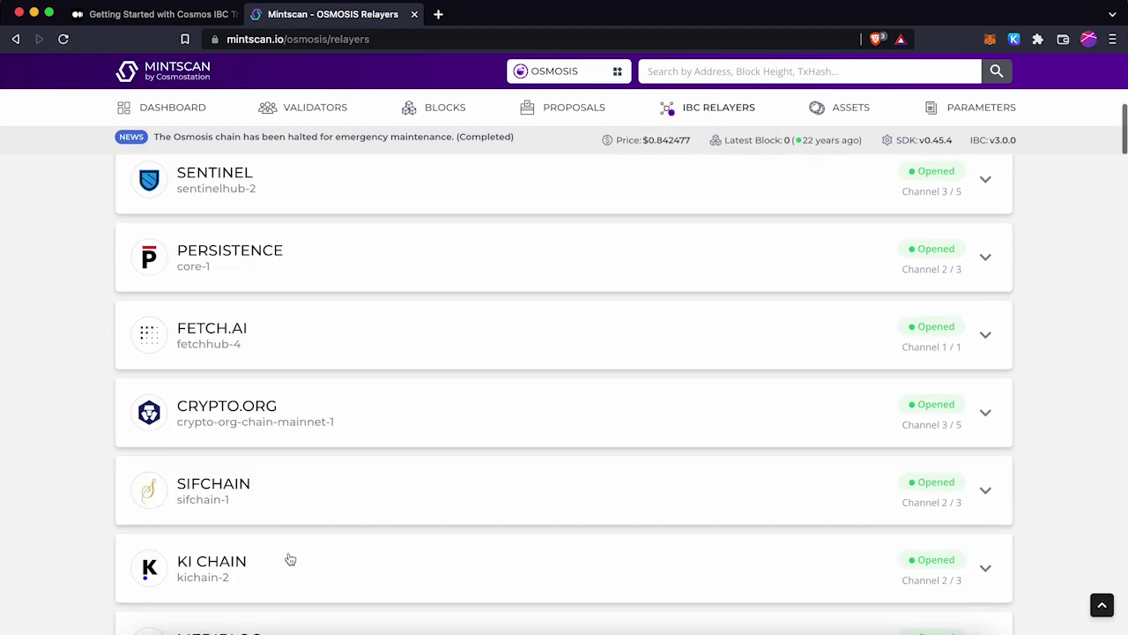
{"action": "scroll", "coordinate": [288, 557], "scroll_direction": "down", "scroll_amount": 14}
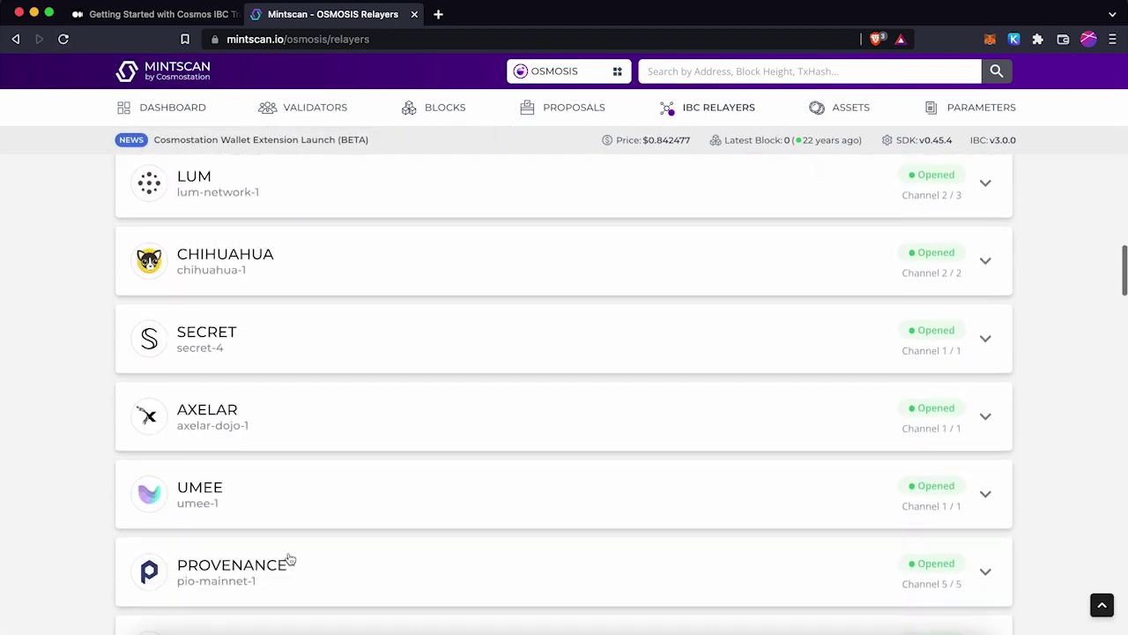
{"action": "scroll", "coordinate": [288, 557], "scroll_direction": "up", "scroll_amount": 2}
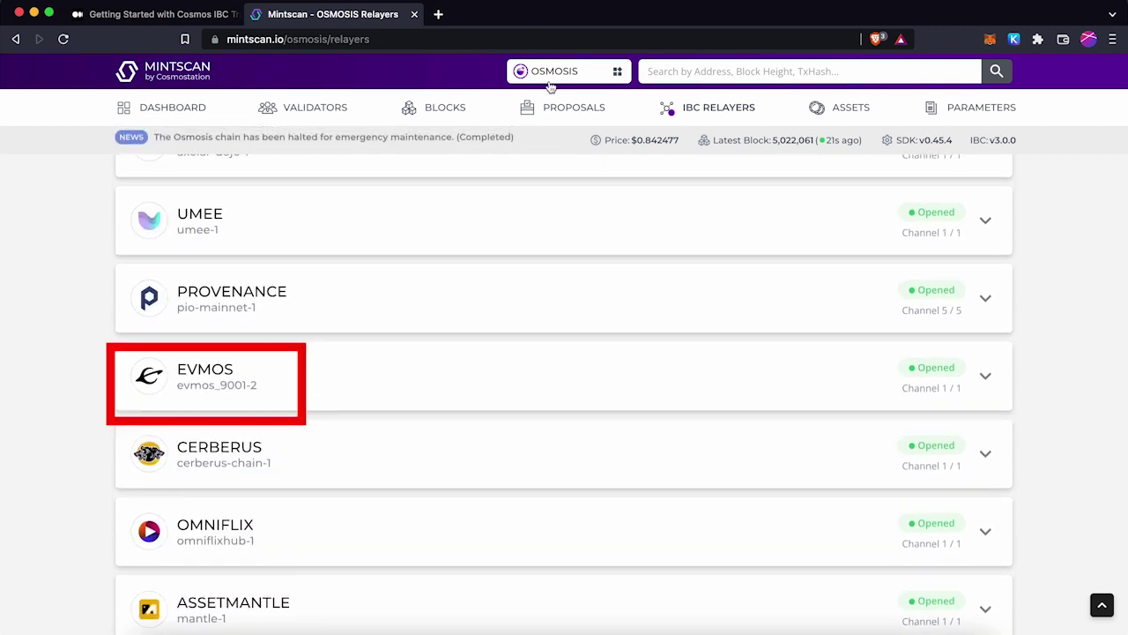
{"action": "left_click", "coordinate": [242, 385]}
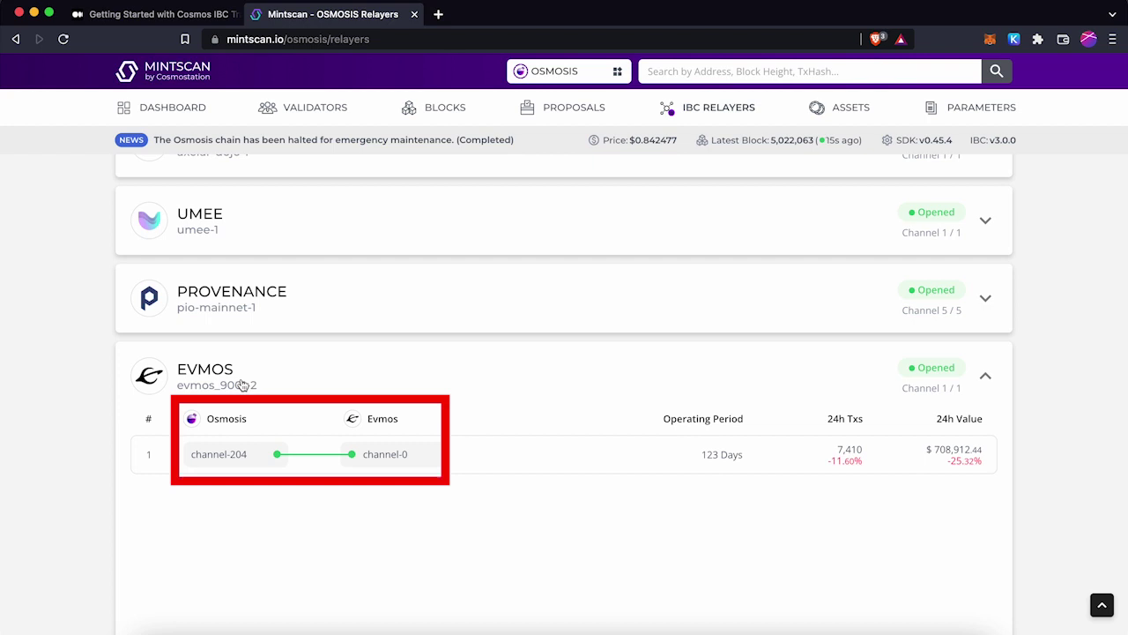
{"action": "left_click", "coordinate": [314, 457]}
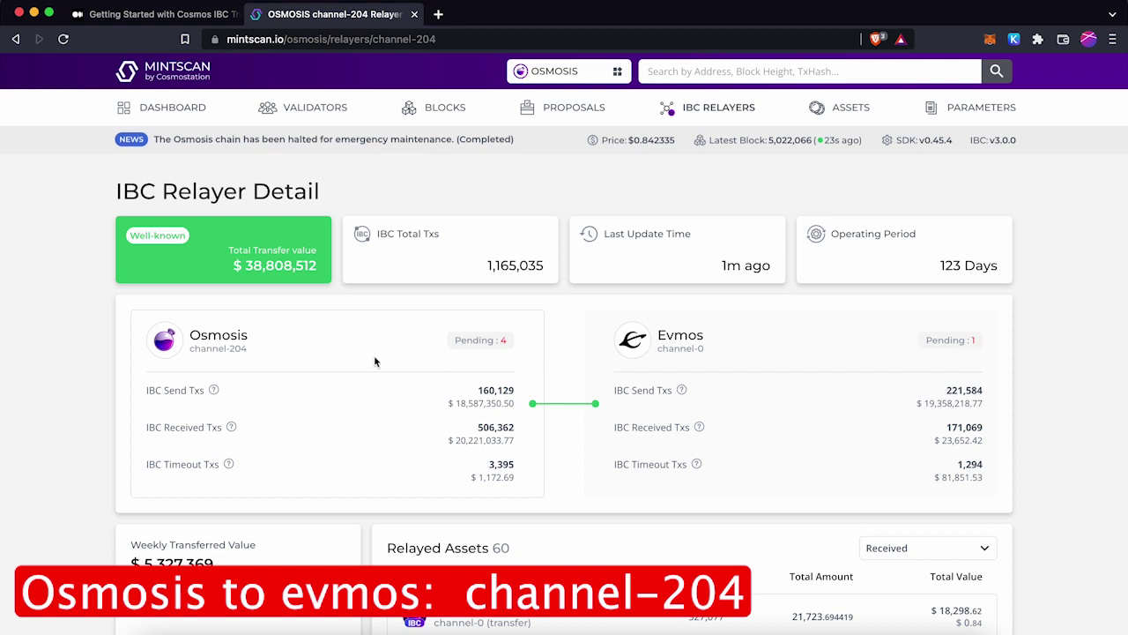
In the Keplr wallet extension, begin an IBC transfer from Osmosis and a new transfer channel with Evmos (Beta) as destination chain.
{"action": "left_click", "coordinate": [1014, 40]}
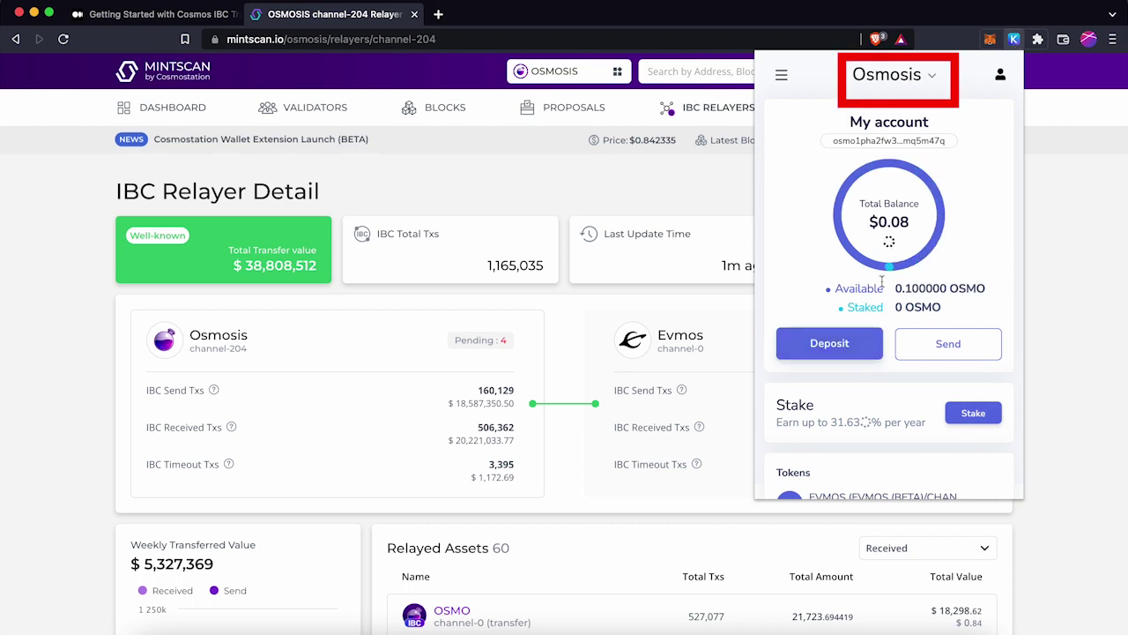
{"action": "scroll", "coordinate": [872, 301], "scroll_direction": "down", "scroll_amount": 3}
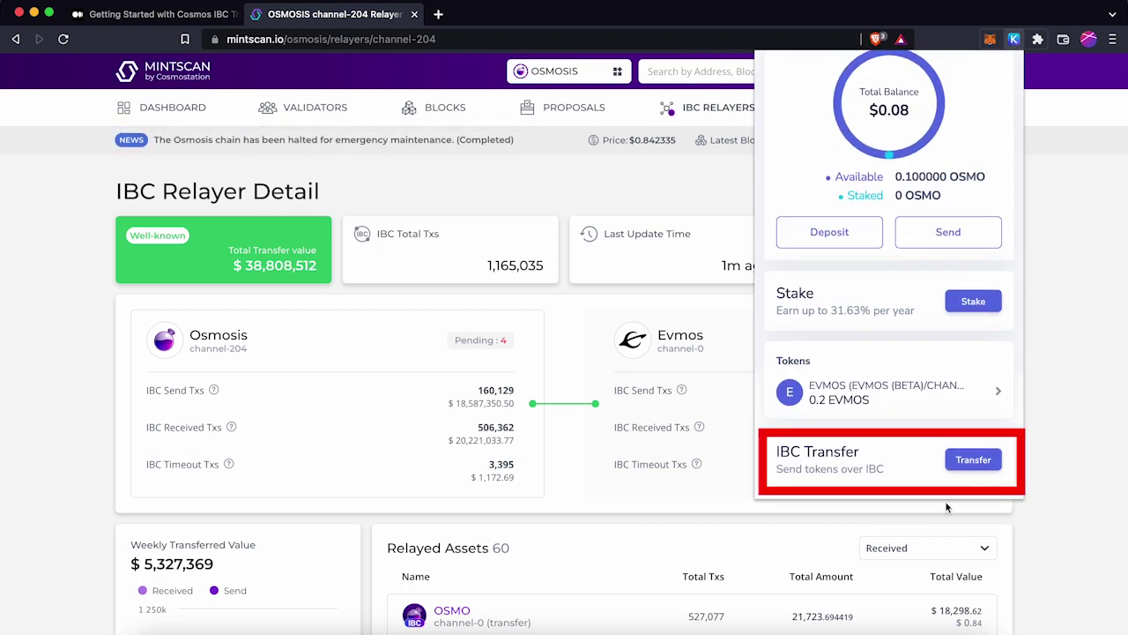
{"action": "left_click", "coordinate": [973, 444]}
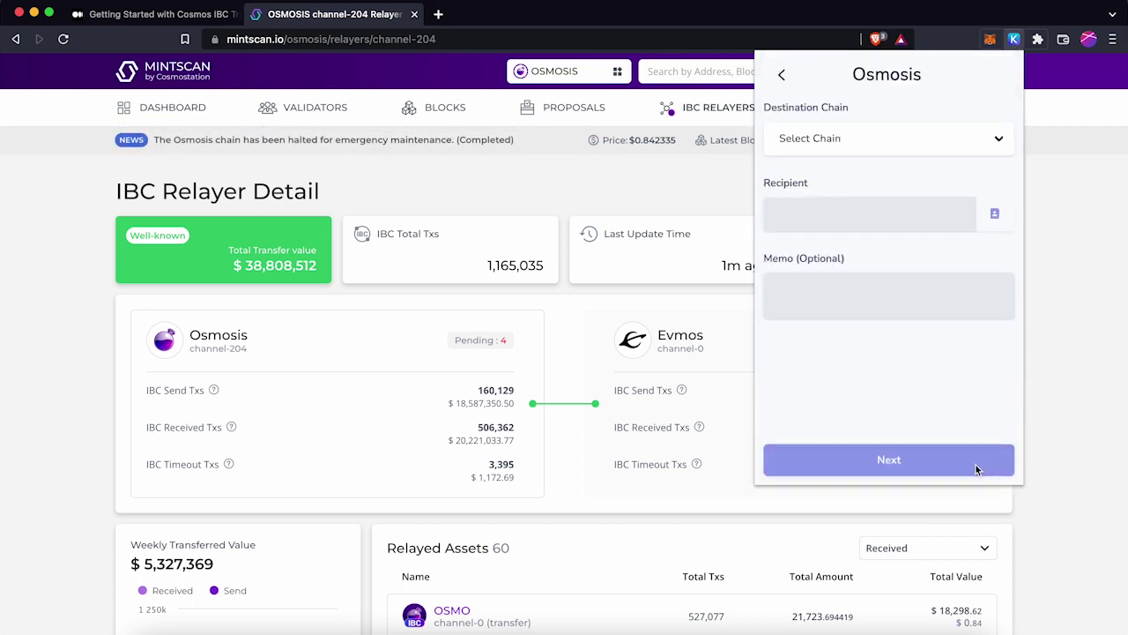
{"action": "left_click", "coordinate": [837, 154]}
{"action": "left_click", "coordinate": [842, 177]}
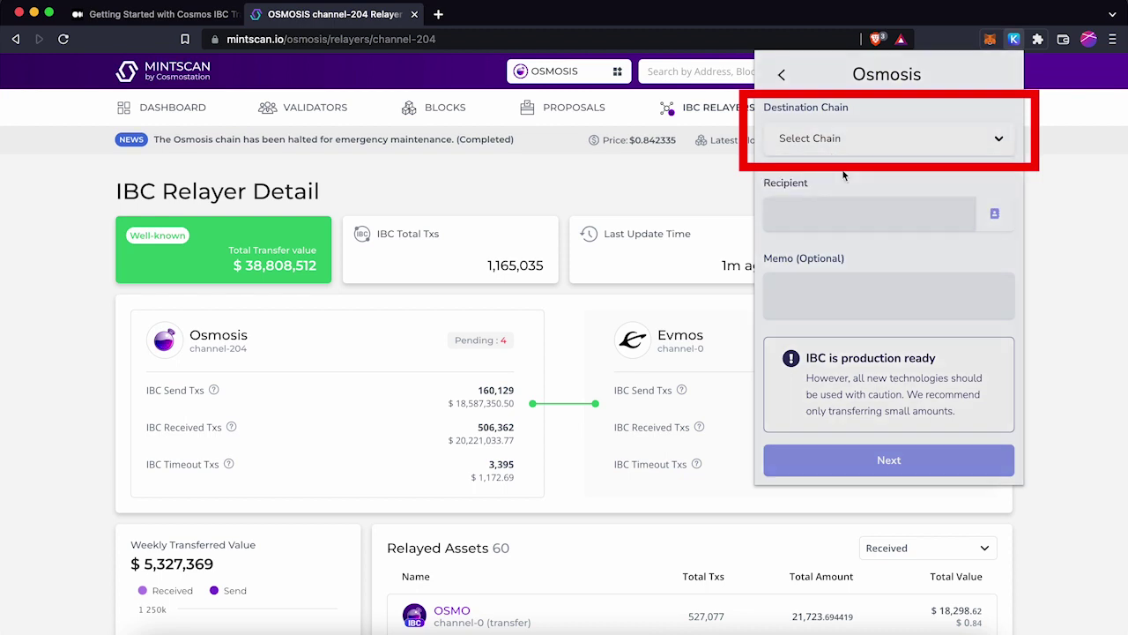
{"action": "left_click", "coordinate": [841, 235]}
{"action": "scroll", "coordinate": [839, 240], "scroll_direction": "down", "scroll_amount": 3}
{"action": "left_click", "coordinate": [830, 451]}
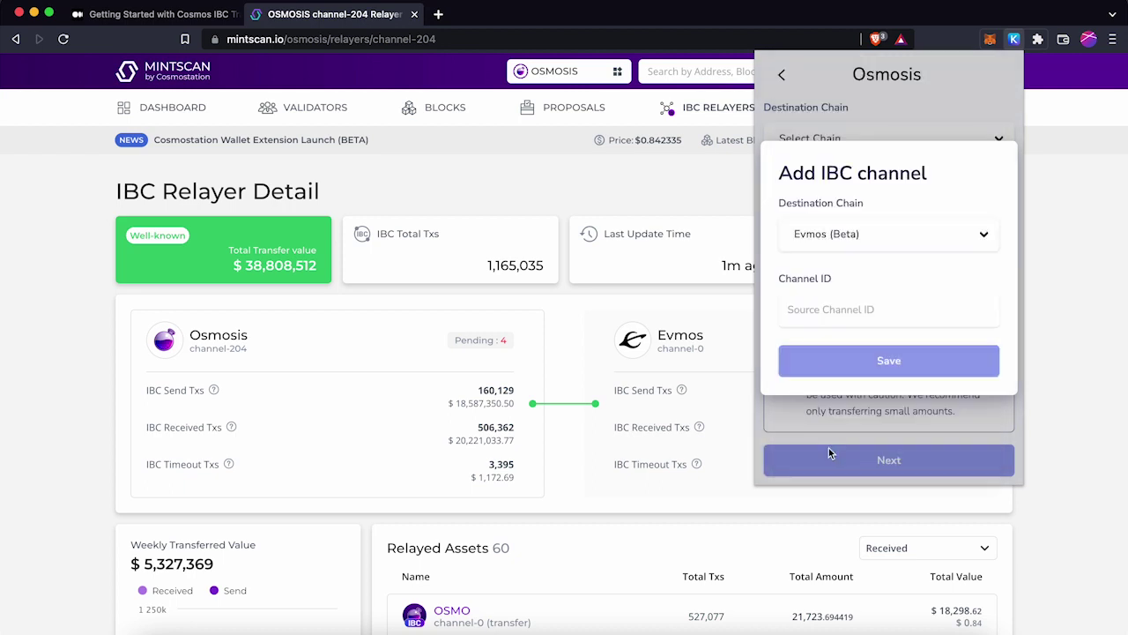
Set the new IBC channel's source channel ID to channel-204 and save the channel.
{"action": "left_click", "coordinate": [796, 309]}
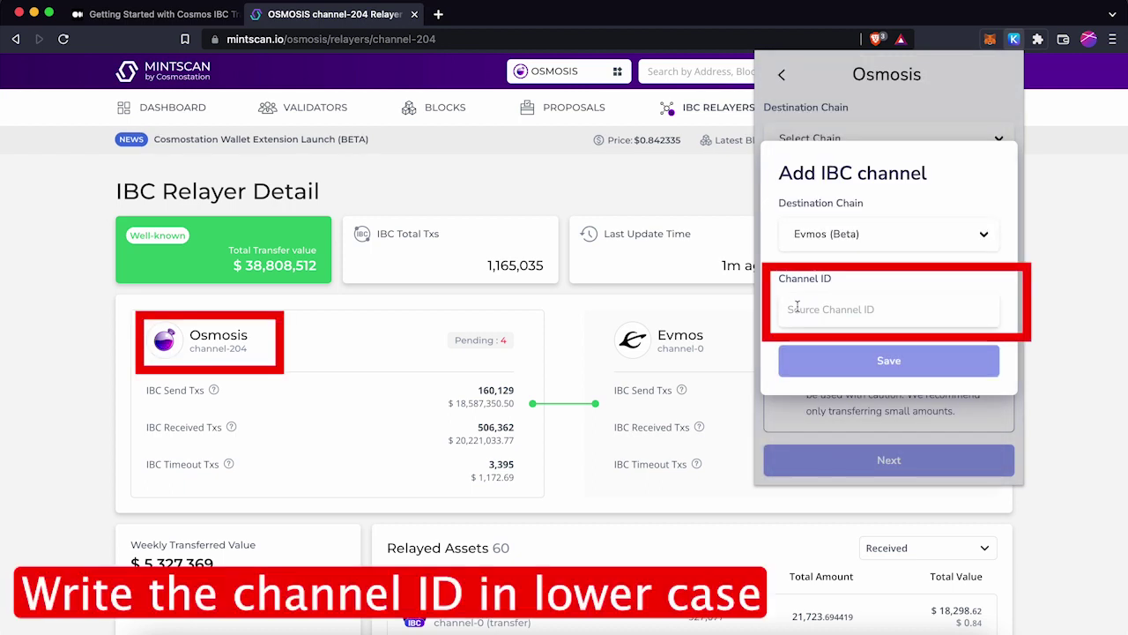
{"action": "type", "text": "chann"}
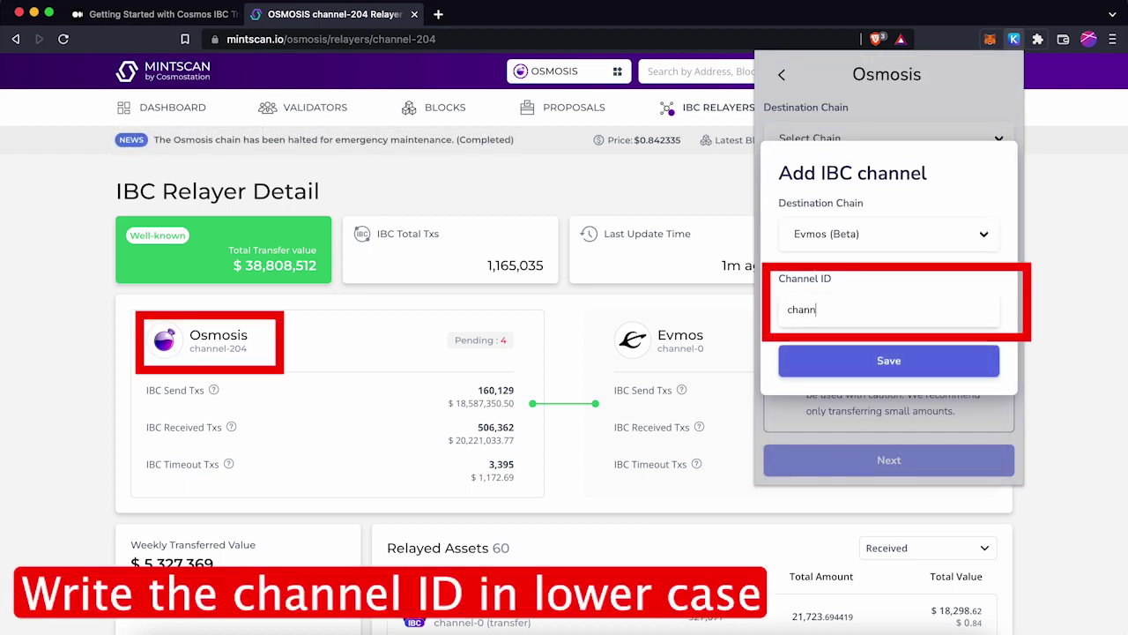
{"action": "type", "text": "el"}
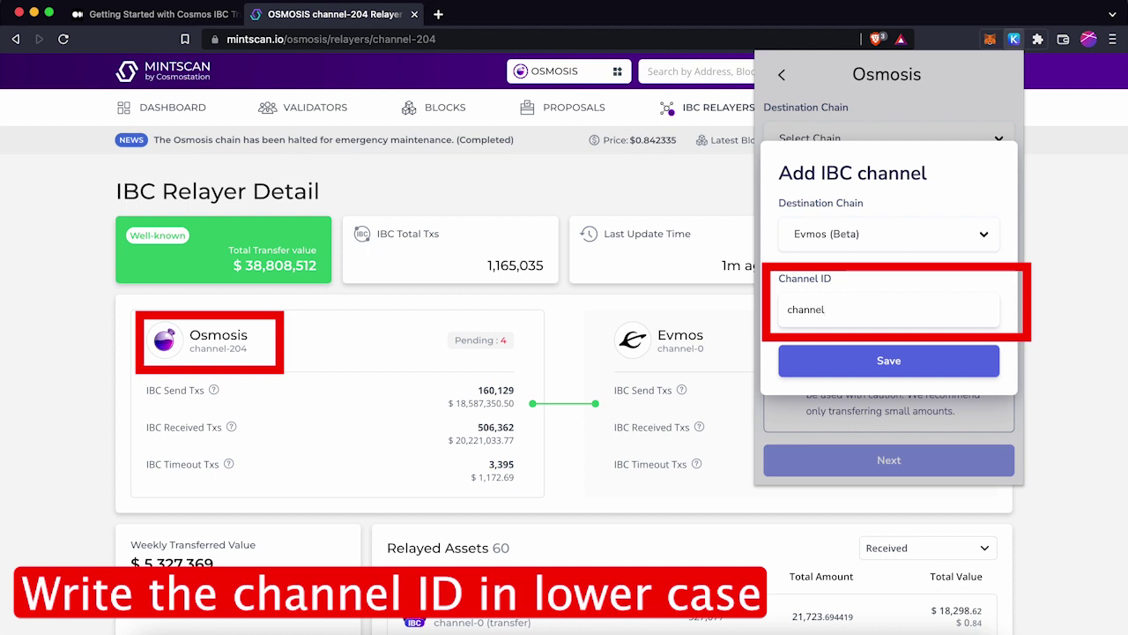
{"action": "type", "text": "-204"}
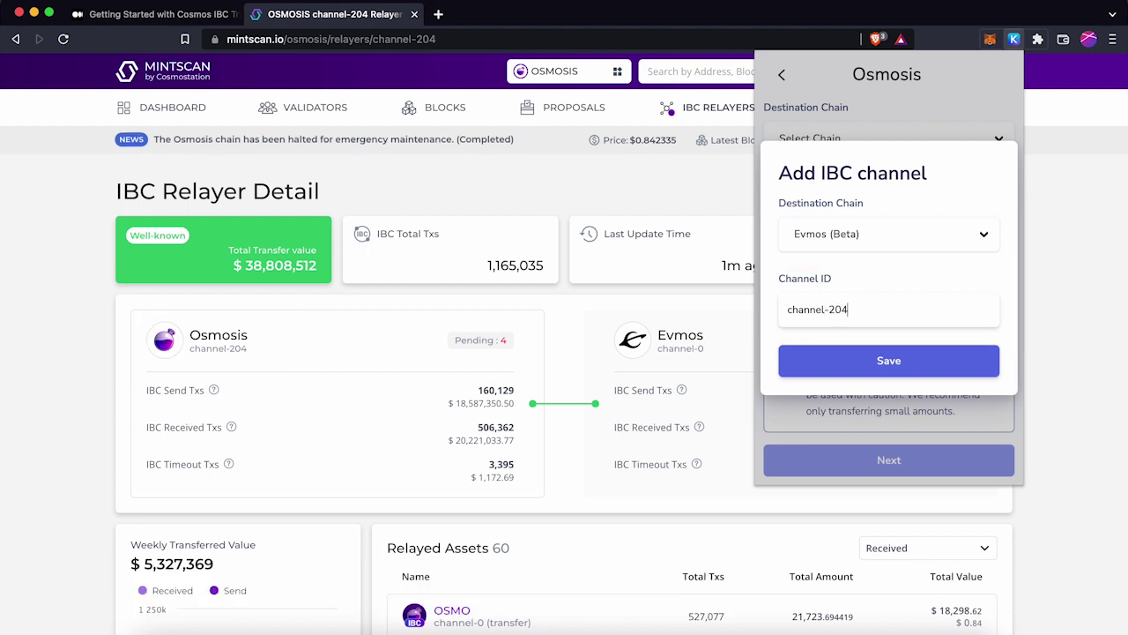
{"action": "left_click", "coordinate": [881, 360]}
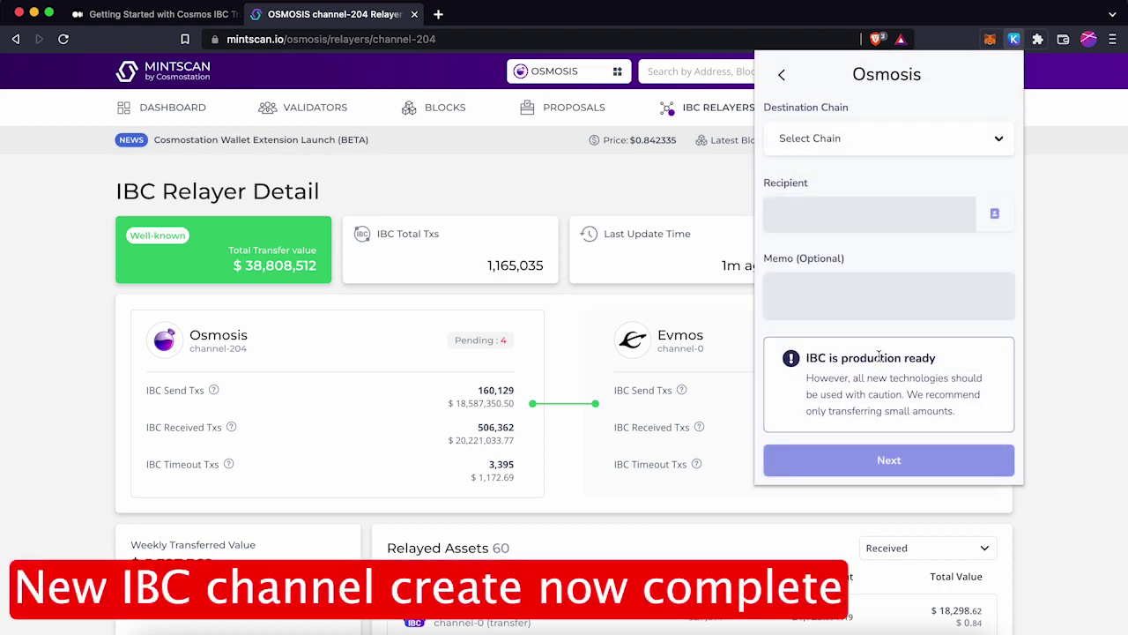
Select Evmos (Beta) with channel-204 as the destination chain of the Osmosis IBC transfer.
{"action": "left_click", "coordinate": [892, 139]}
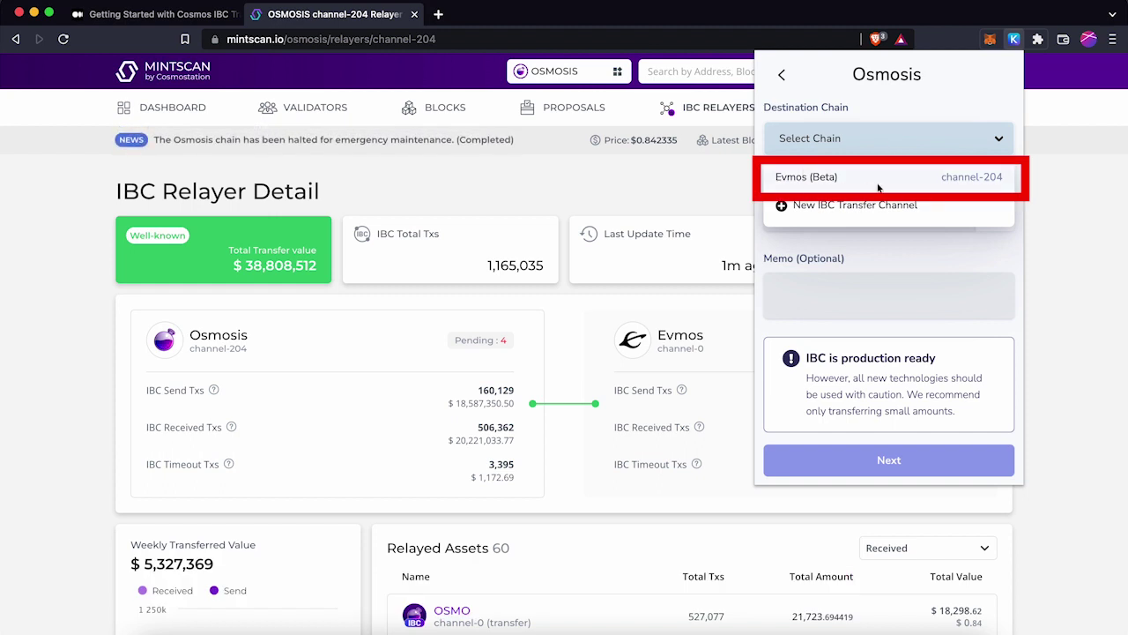
{"action": "left_click", "coordinate": [842, 178]}
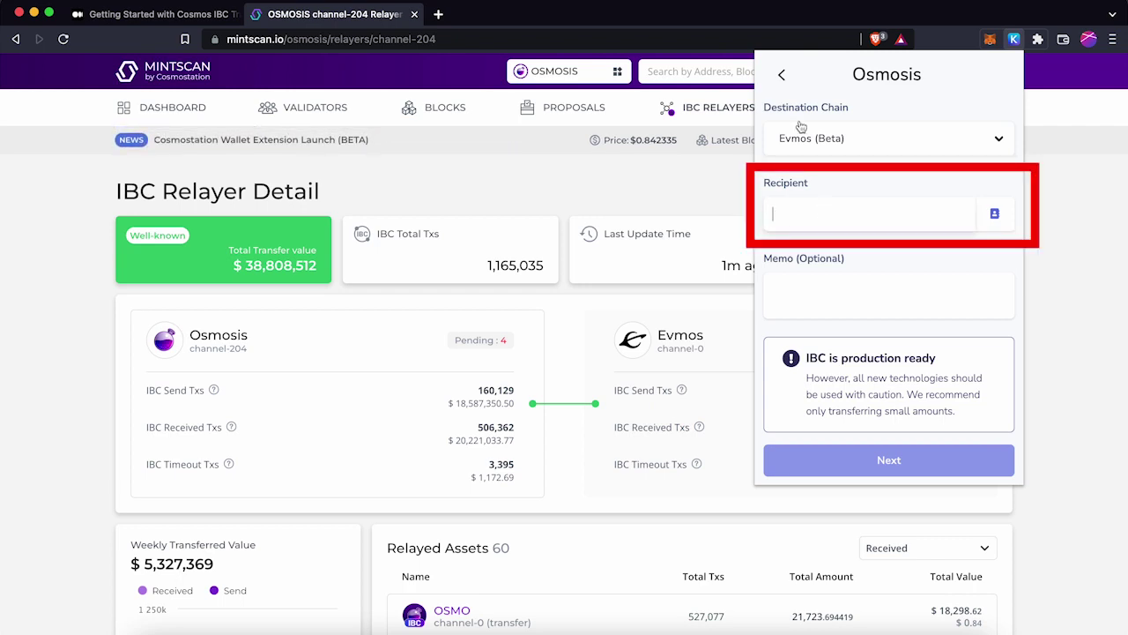
Leave the transfer form, switch the wallet to the Evmos (Beta) chain and copy the account's Evmos address.
{"action": "left_click", "coordinate": [783, 78]}
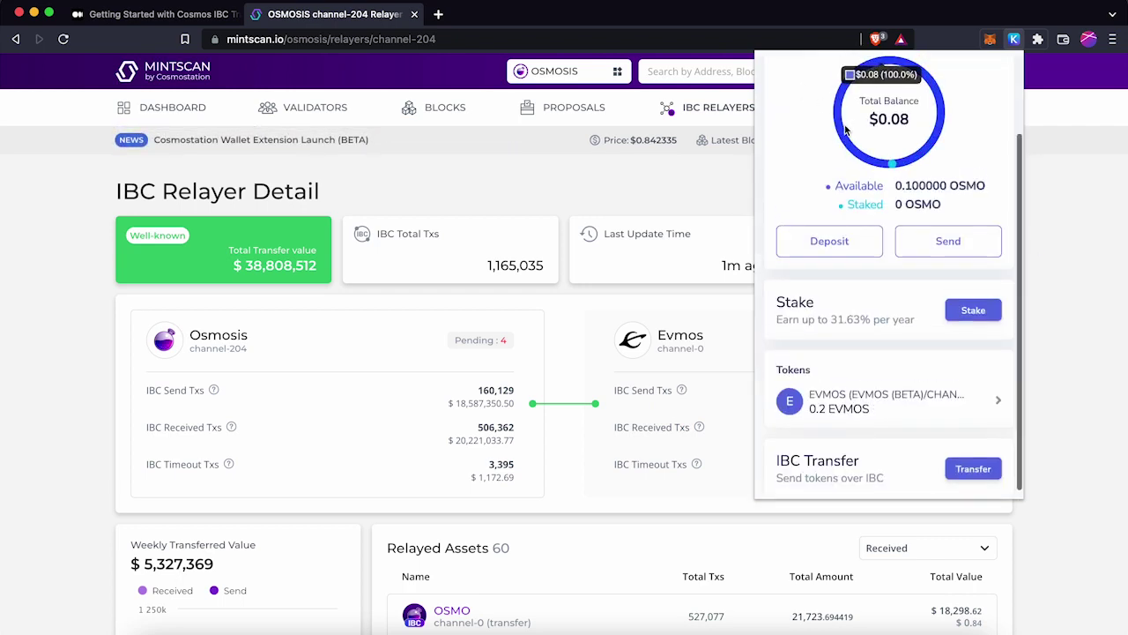
{"action": "left_click", "coordinate": [888, 76]}
{"action": "scroll", "coordinate": [873, 247], "scroll_direction": "down", "scroll_amount": 5}
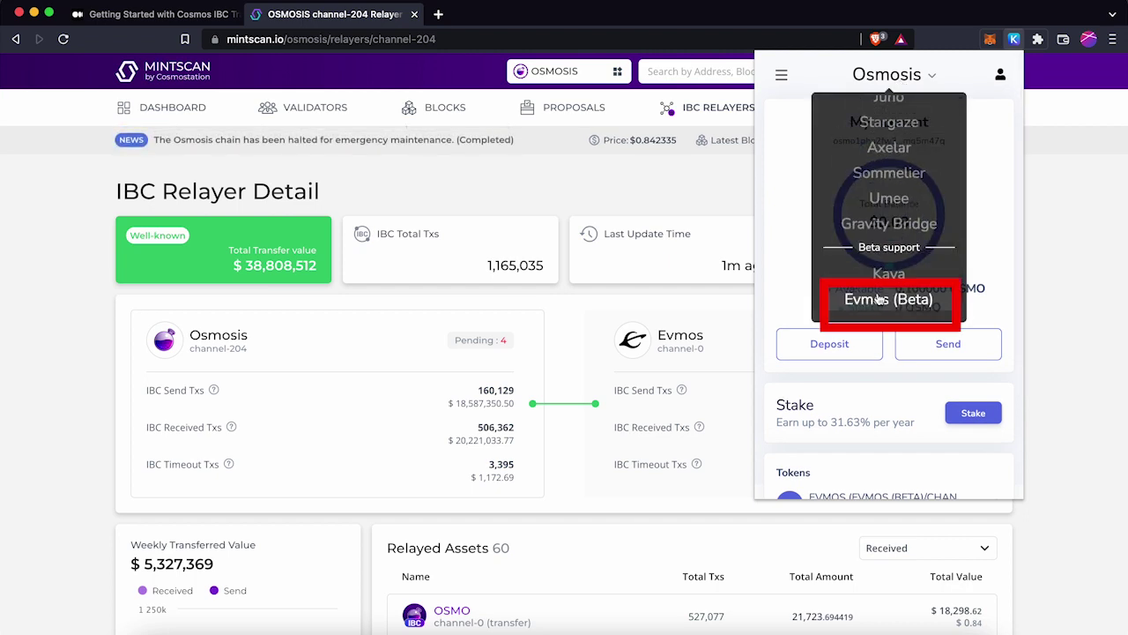
{"action": "left_click", "coordinate": [878, 299]}
{"action": "left_click", "coordinate": [888, 140]}
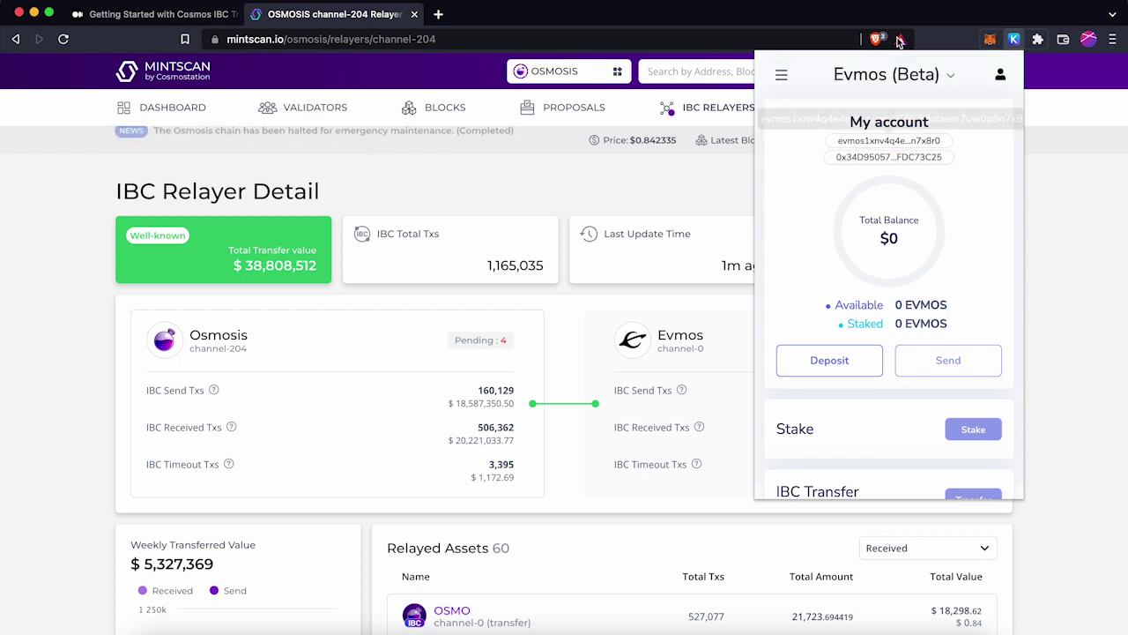
Switch the wallet back to Osmosis and start an IBC transfer with Evmos (Beta) on channel-204 as destination chain.
{"action": "left_click", "coordinate": [908, 77]}
{"action": "scroll", "coordinate": [880, 141], "scroll_direction": "up", "scroll_amount": 5}
{"action": "left_click", "coordinate": [881, 144]}
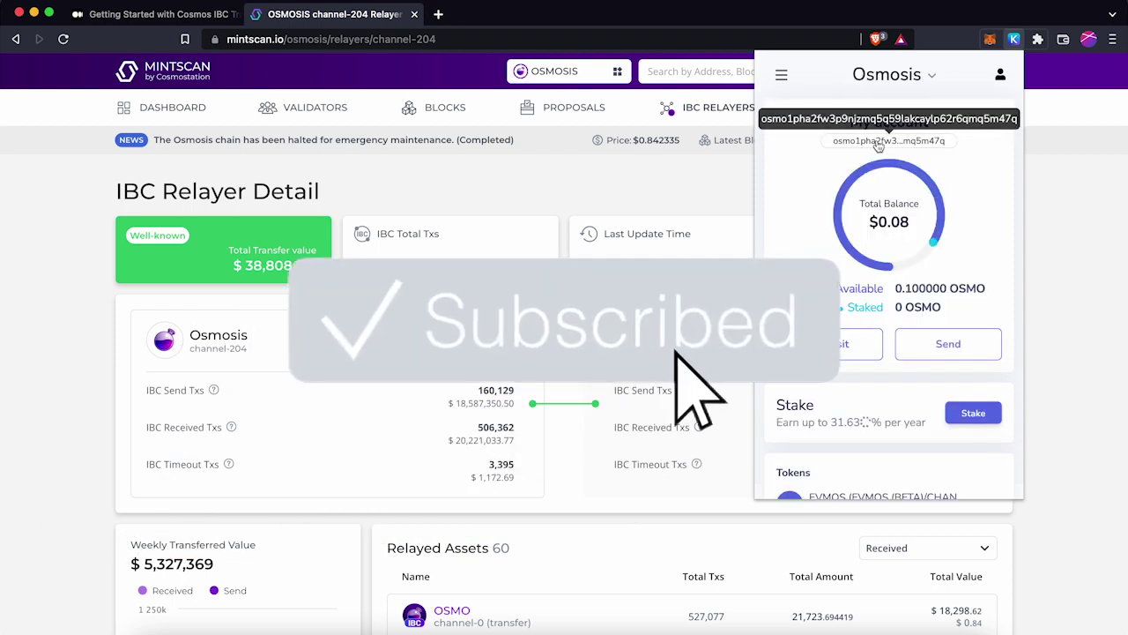
{"action": "scroll", "coordinate": [852, 324], "scroll_direction": "down", "scroll_amount": 2}
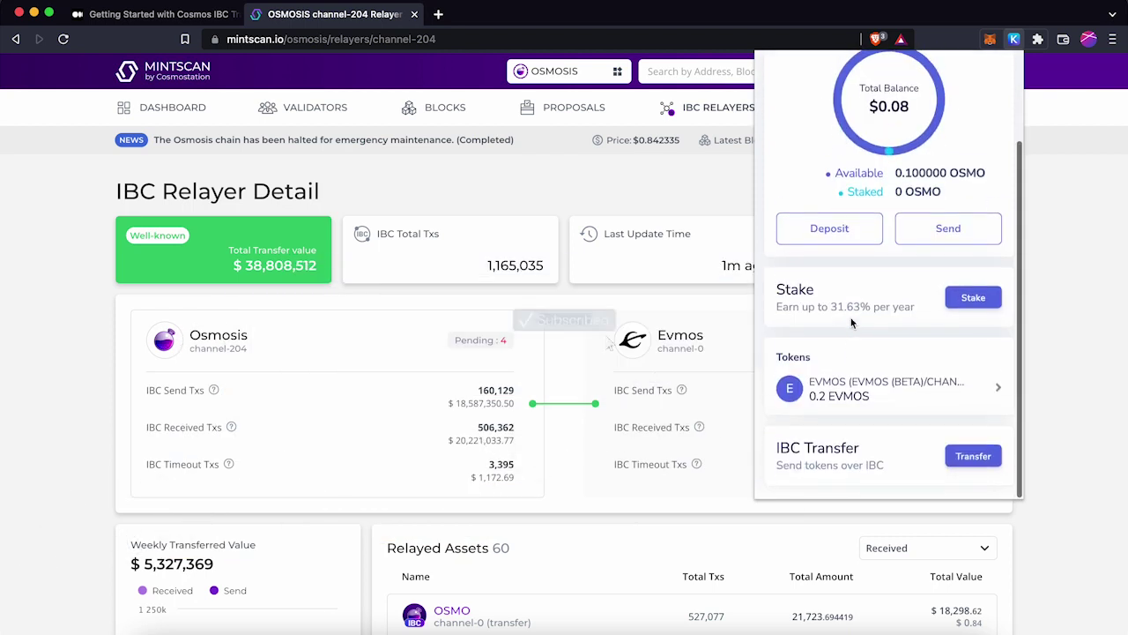
{"action": "left_click", "coordinate": [974, 460]}
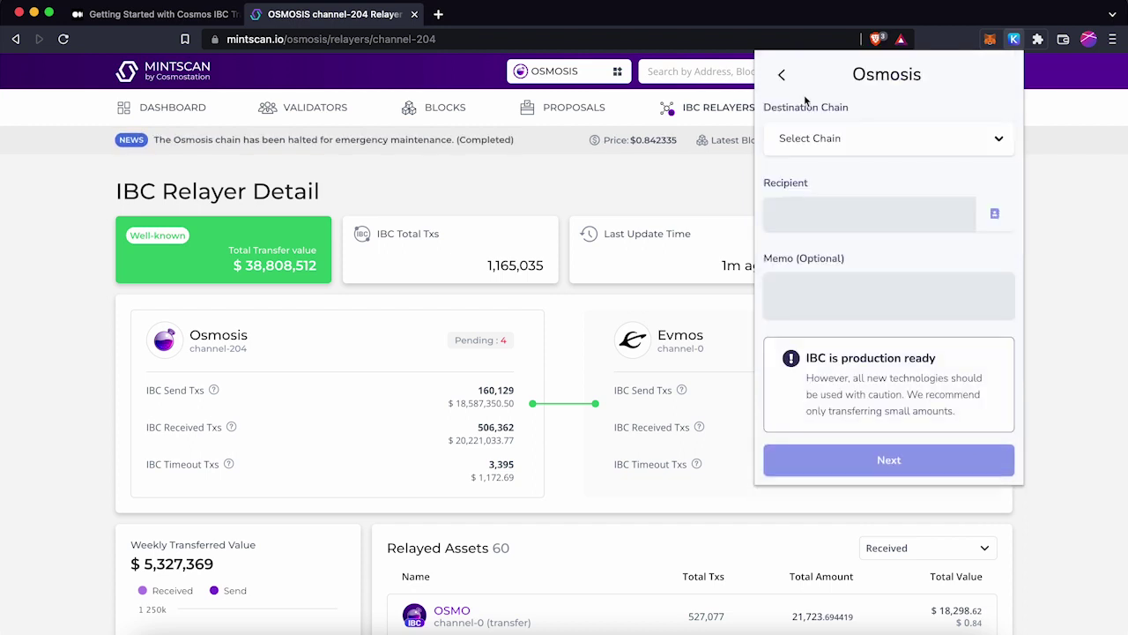
{"action": "left_click", "coordinate": [815, 148]}
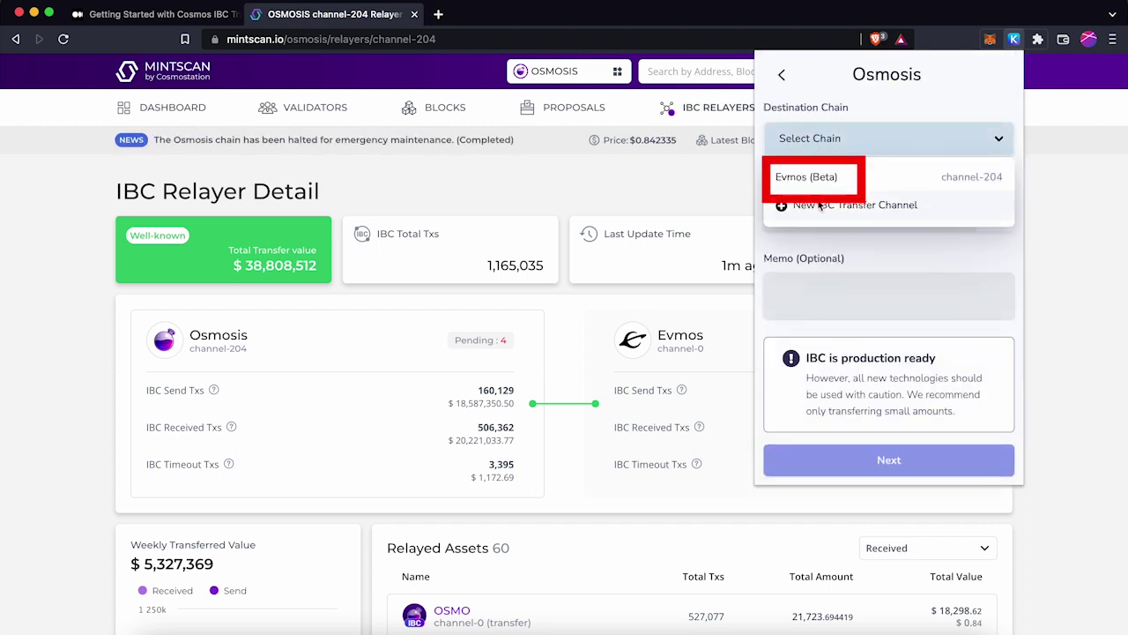
{"action": "left_click", "coordinate": [809, 177]}
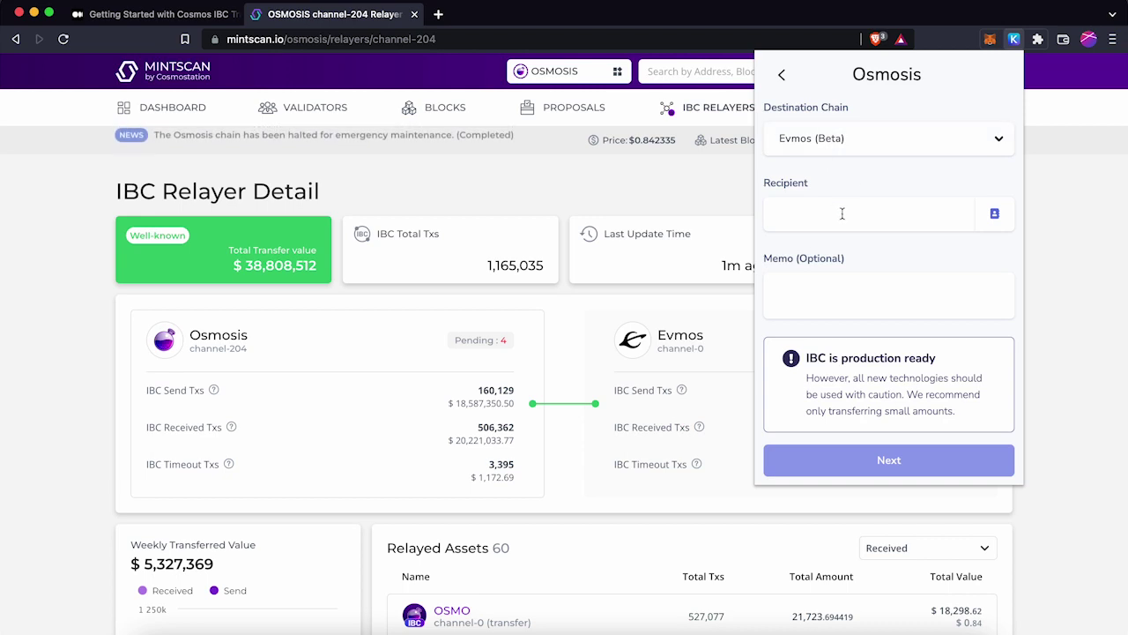
Paste the copied Evmos wallet address as the recipient, check its beginning and continue to the token and amount settings.
{"action": "left_click", "coordinate": [843, 215]}
{"action": "key", "text": "super+v"}
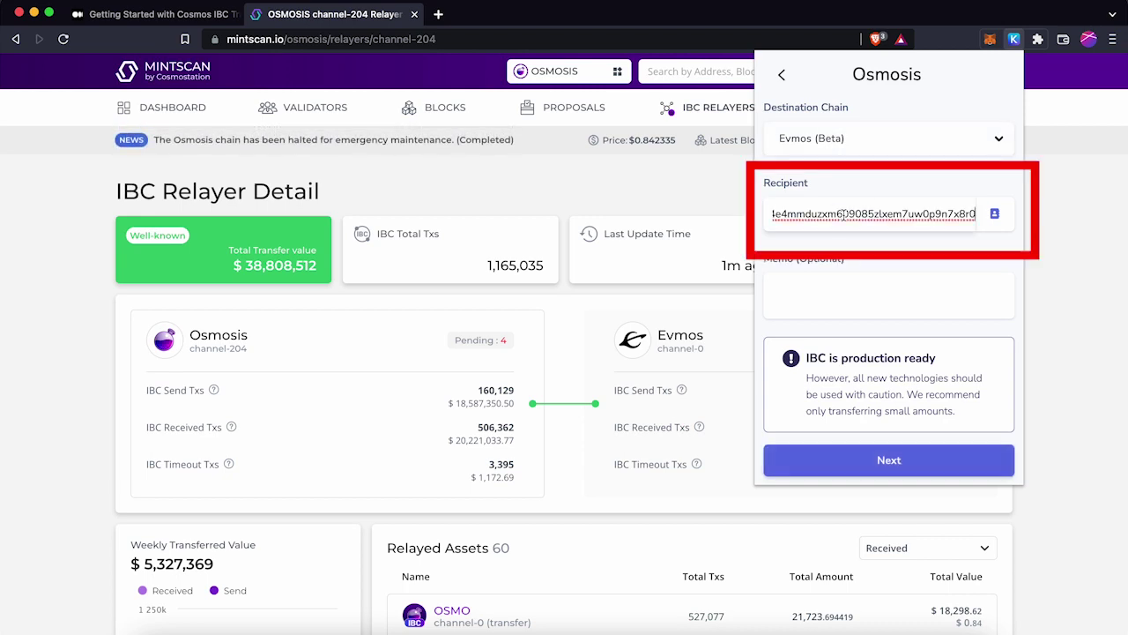
{"action": "scroll", "coordinate": [843, 215], "scroll_direction": "left", "scroll_amount": 2}
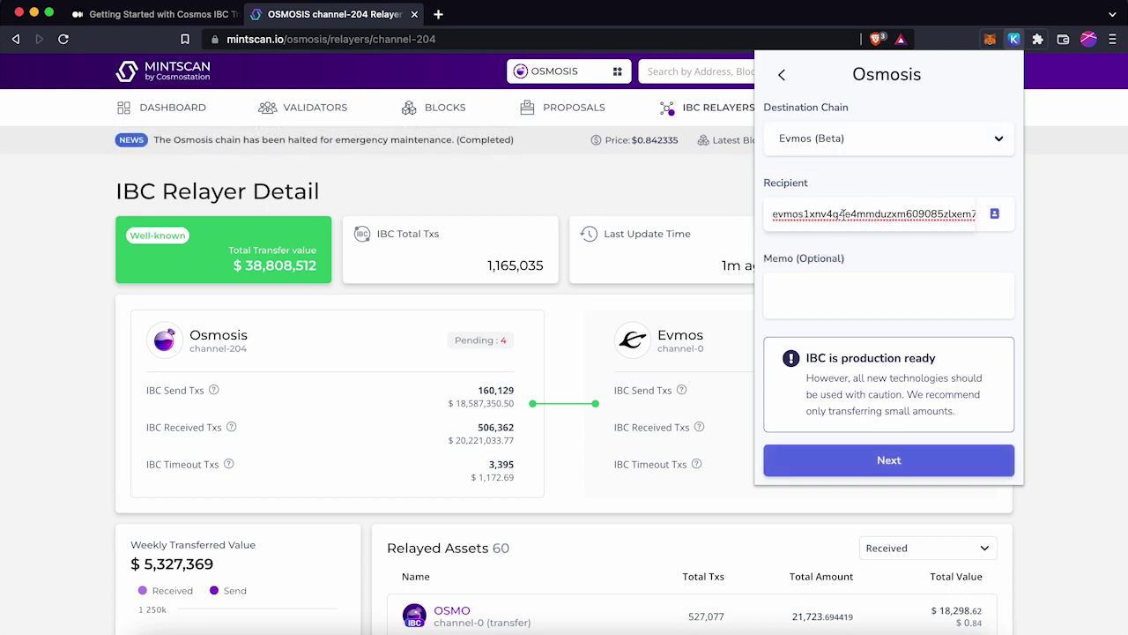
{"action": "left_click", "coordinate": [884, 460]}
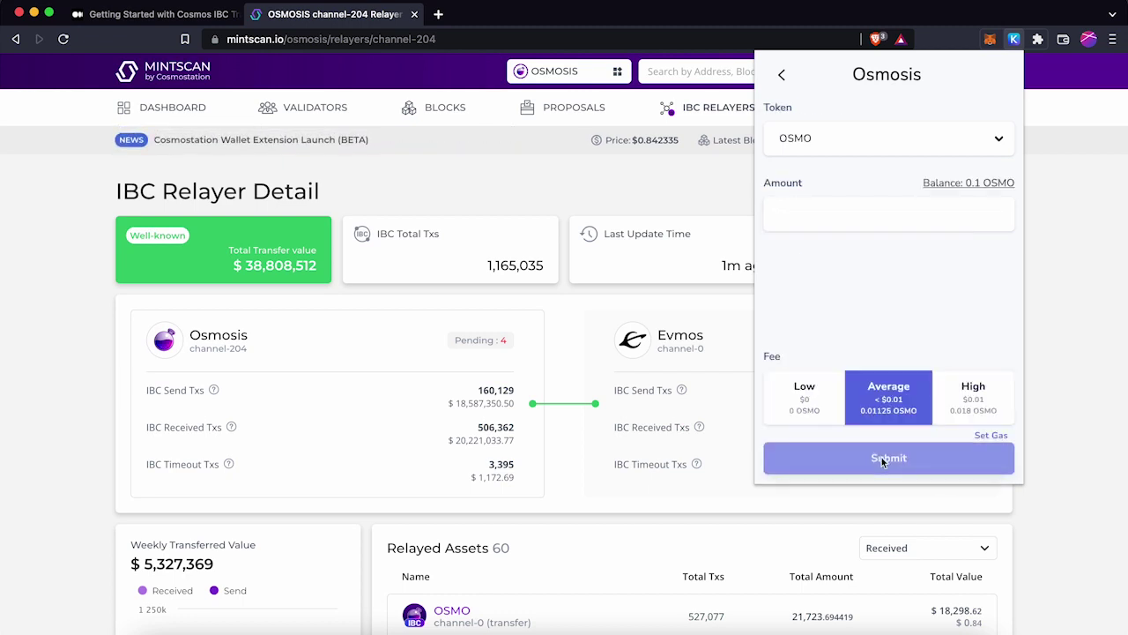
Choose EVMOS (Evmos (Beta)/channel-204) as the token, use the full 0.2 balance as the amount, then submit and approve the transfer.
{"action": "left_click", "coordinate": [927, 136]}
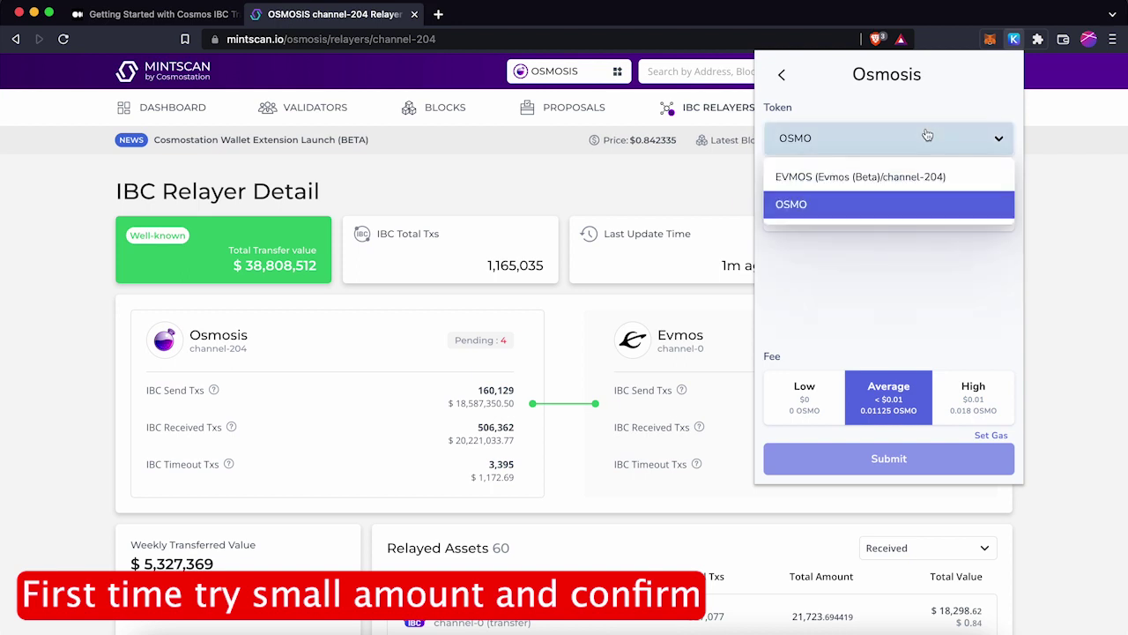
{"action": "left_click", "coordinate": [869, 178]}
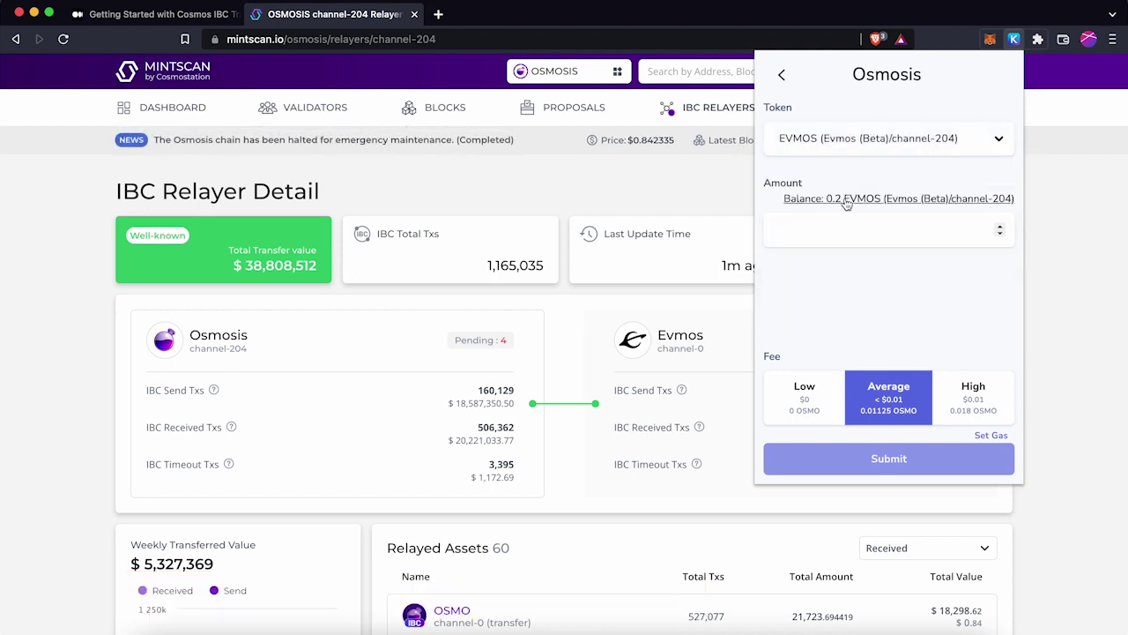
{"action": "left_click", "coordinate": [846, 200]}
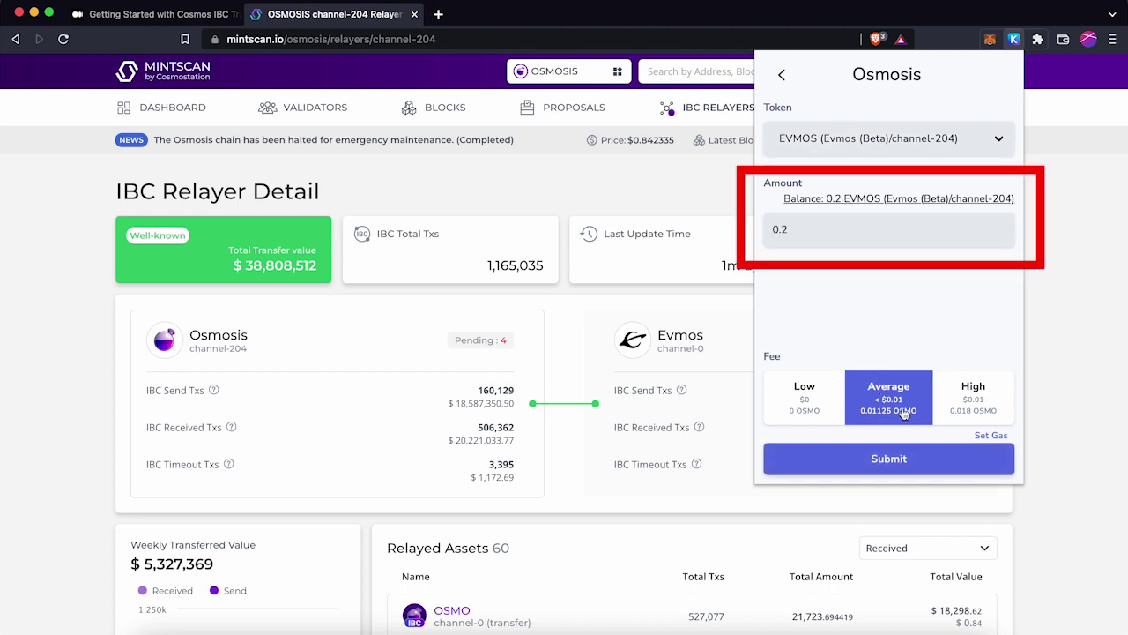
{"action": "left_click", "coordinate": [885, 458]}
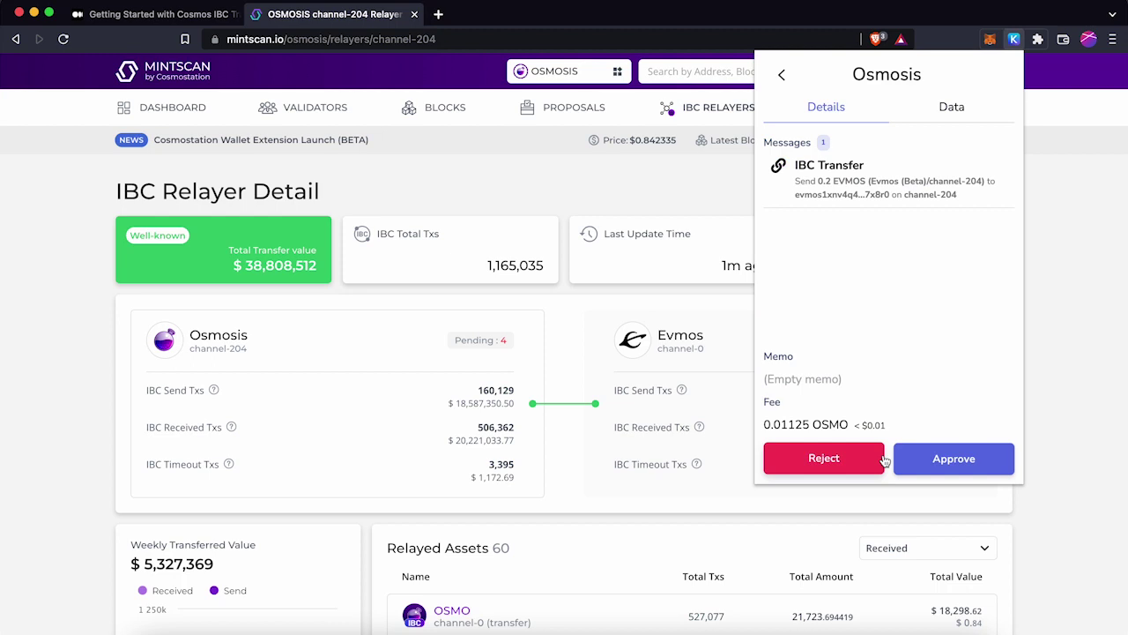
{"action": "left_click", "coordinate": [959, 462]}
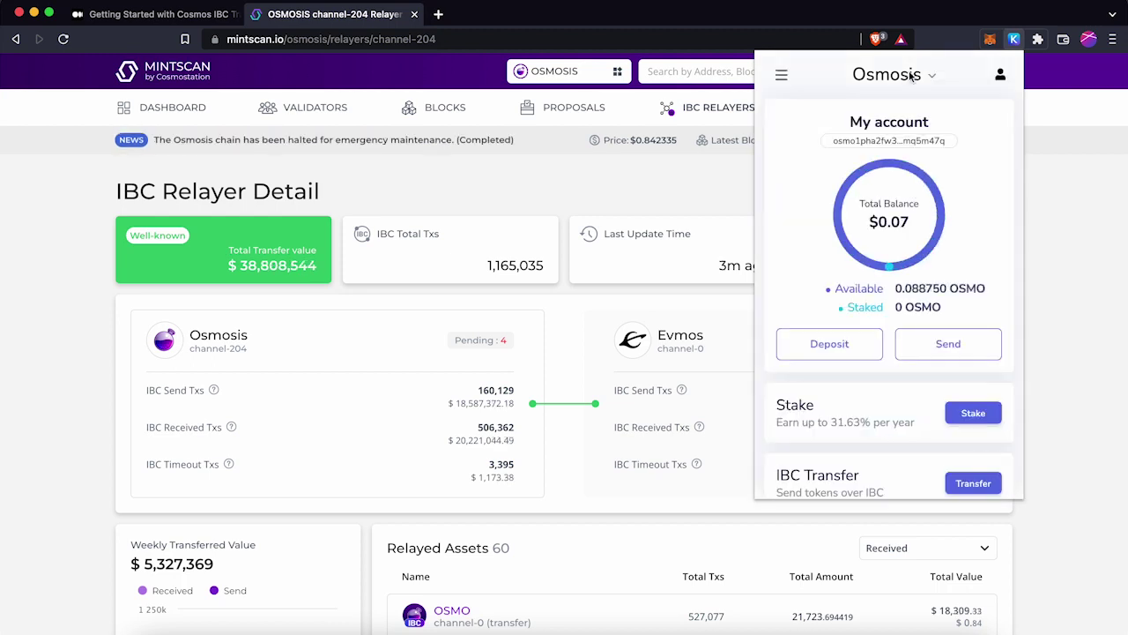
Switch the wallet to the Evmos (Beta) chain and check the available EVMOS balance for the transferred tokens.
{"action": "left_click", "coordinate": [911, 77]}
{"action": "scroll", "coordinate": [888, 176], "scroll_direction": "down", "scroll_amount": 5}
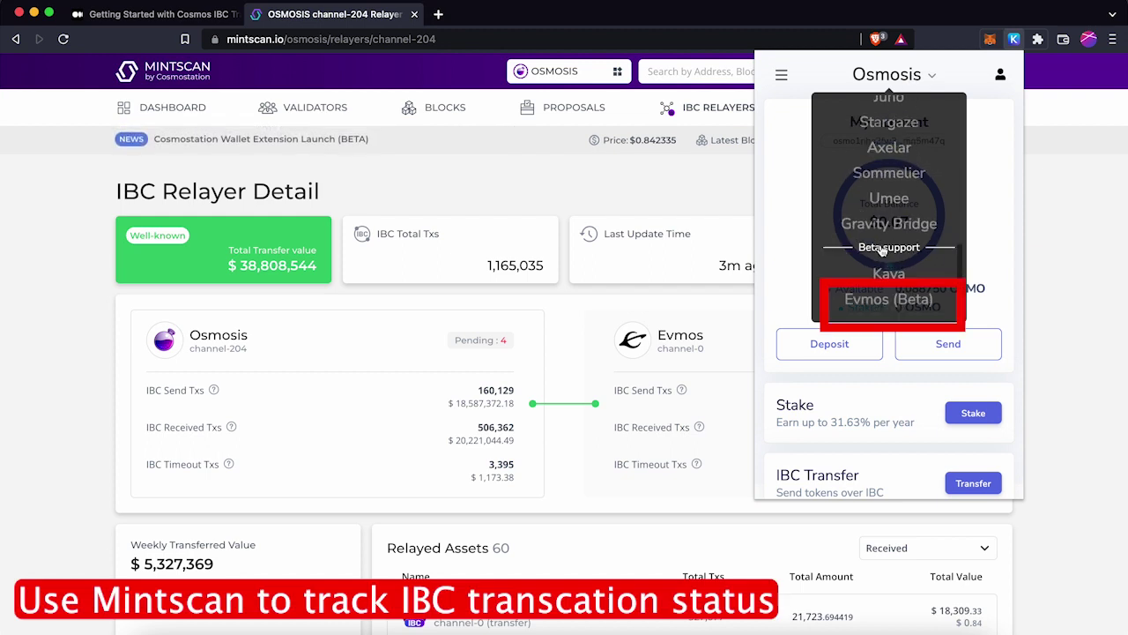
{"action": "left_click", "coordinate": [881, 301]}
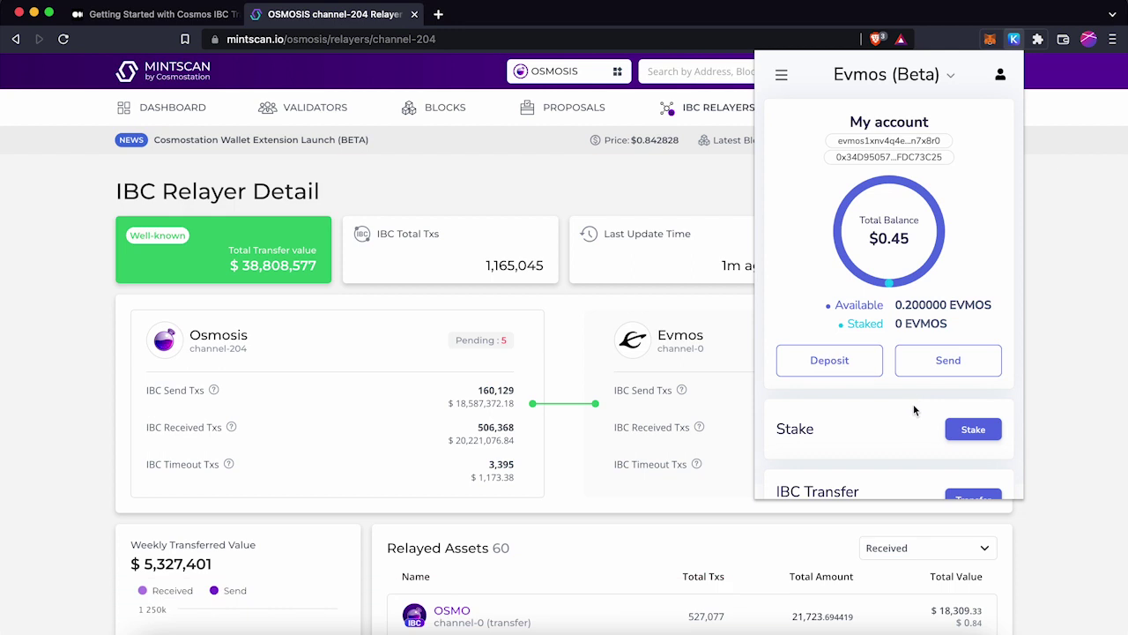
{"action": "scroll", "coordinate": [912, 405], "scroll_direction": "down", "scroll_amount": 1}
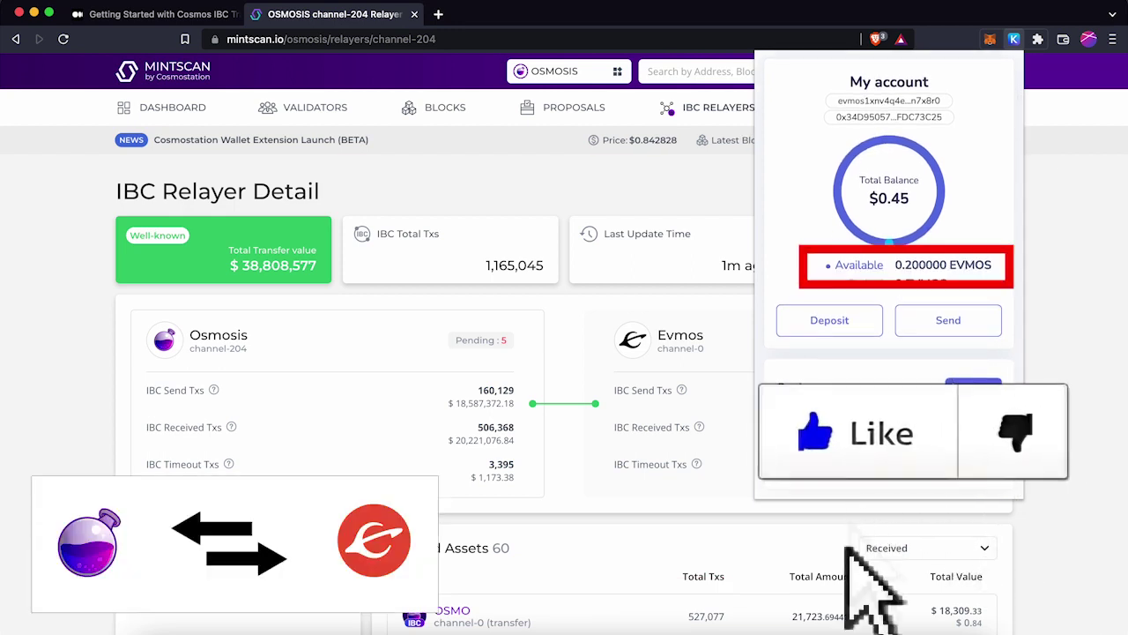